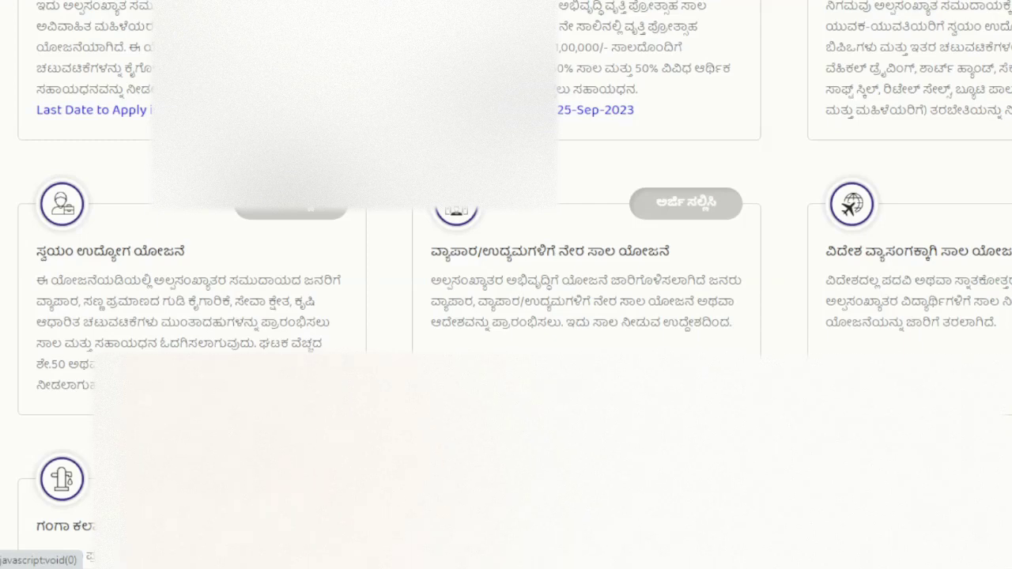
# Step: Scroll through the KMDC scheme list to bring up the Shrama Shakti loan scheme
pyautogui.scroll(-3, 506, 285)
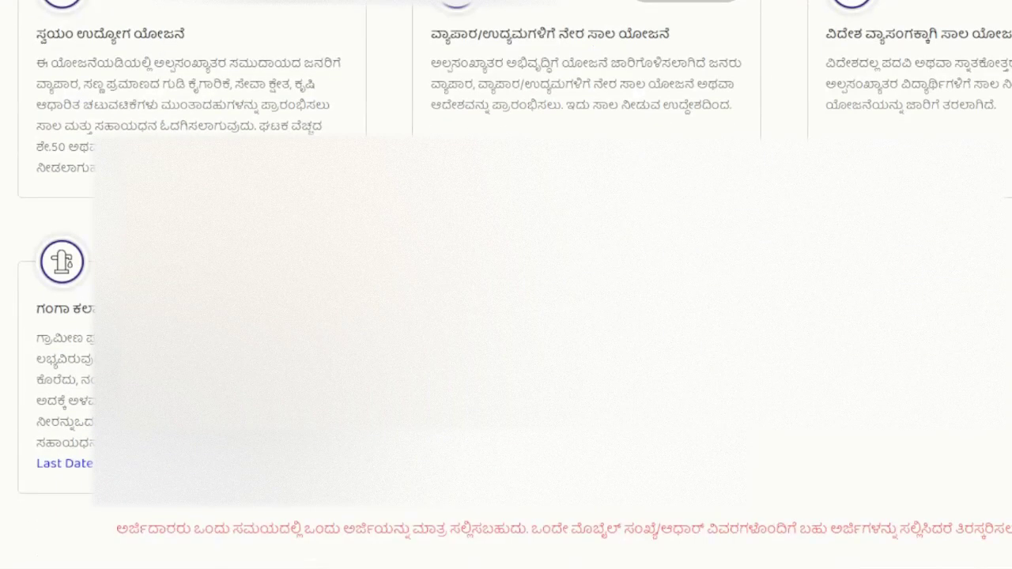
pyautogui.scroll(-1, 506, 285)
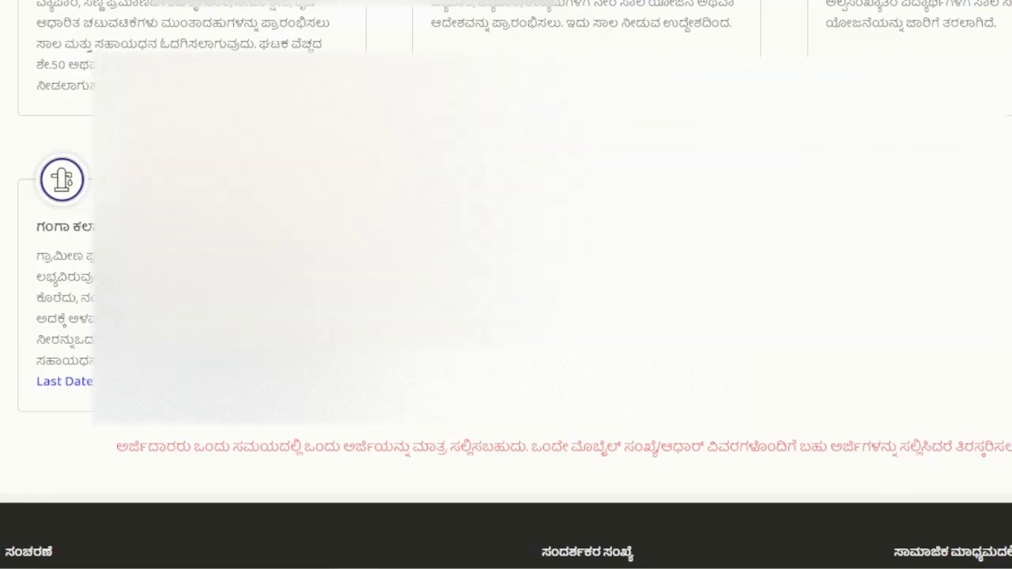
pyautogui.scroll(5, 904, 425)
pyautogui.scroll(4, 506, 285)
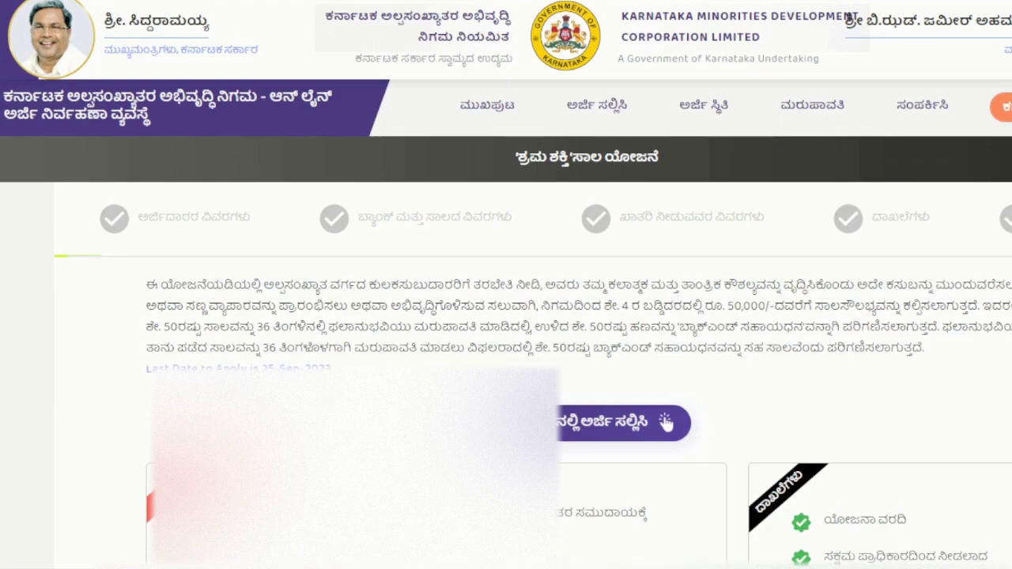
# Step: Start the Shrama Shakti online application and fill in the saved alternate mobile number
pyautogui.scroll(-5, 944, 339)
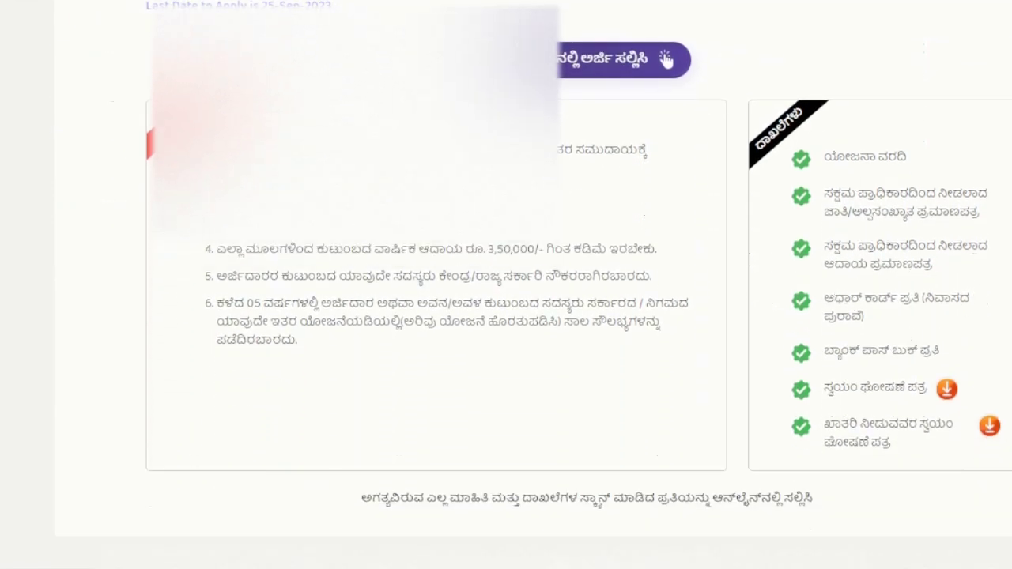
pyautogui.click(665, 61)
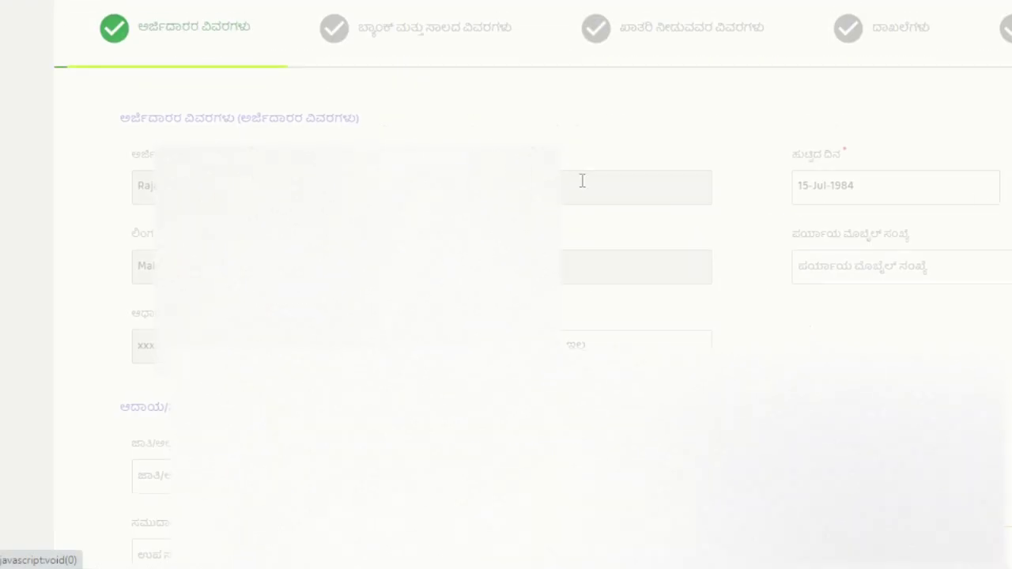
pyautogui.scroll(-3, 624, 242)
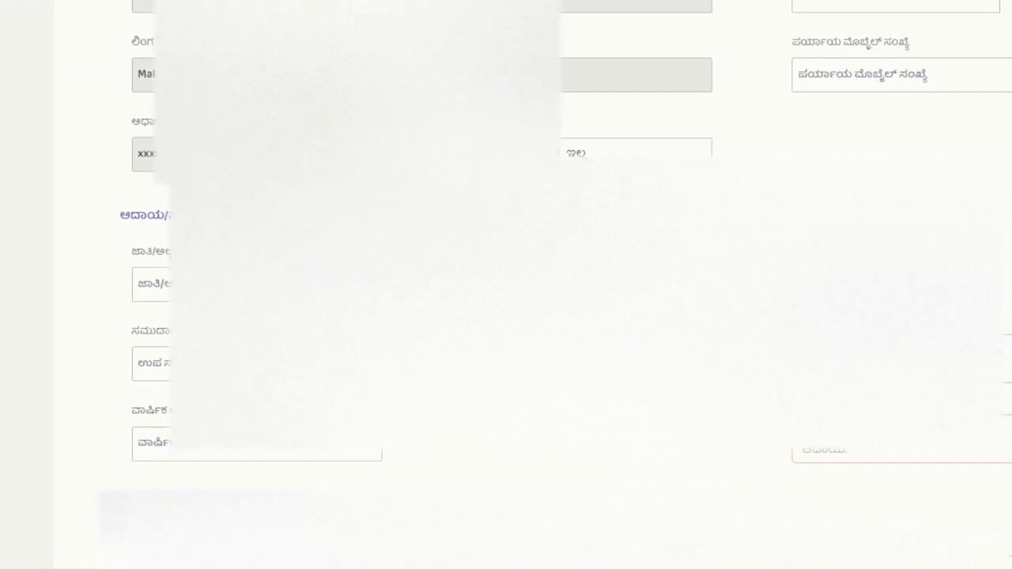
pyautogui.click(852, 78)
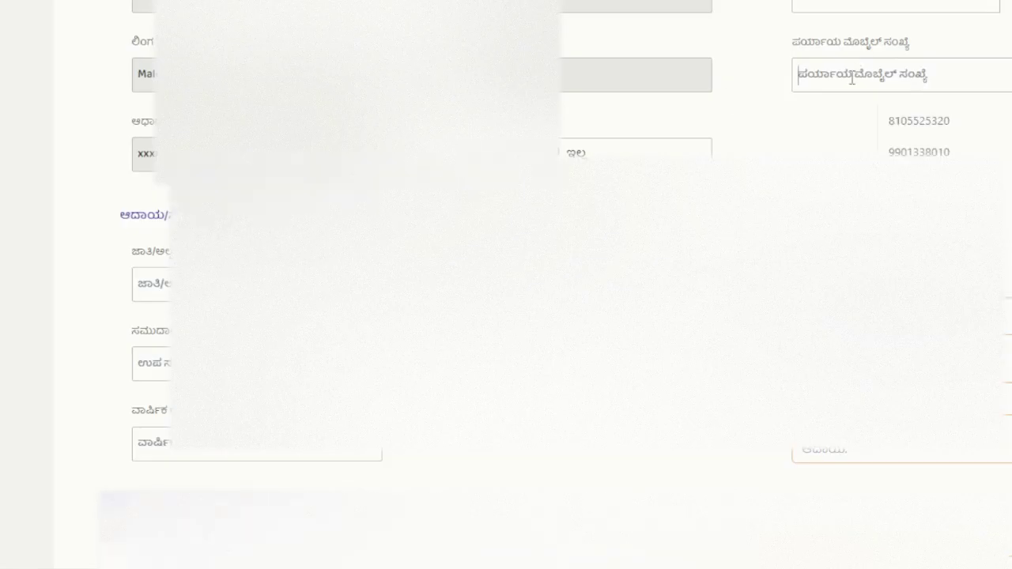
pyautogui.click(920, 125)
pyautogui.scroll(-2, 506, 285)
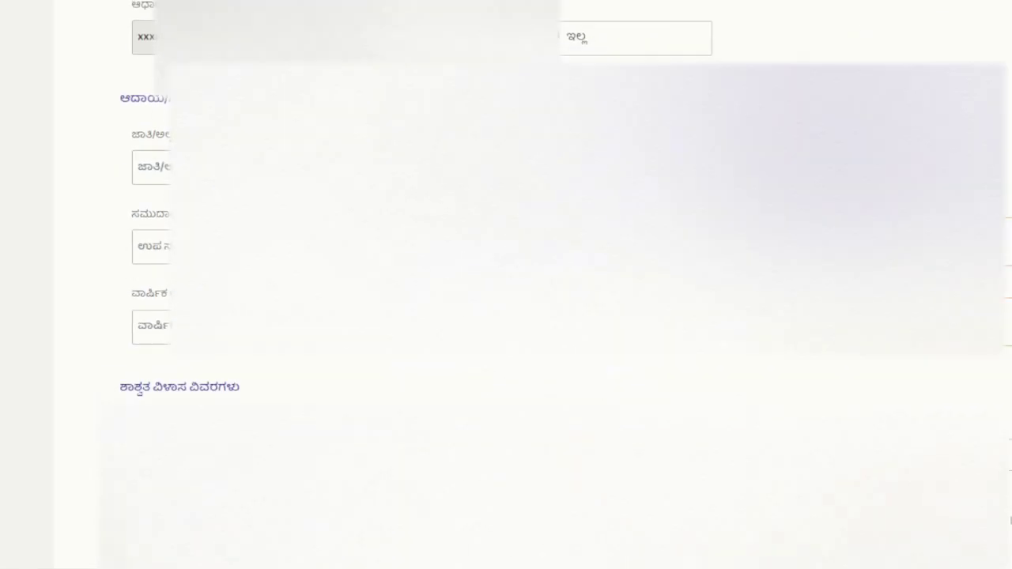
# Step: Enter the caste certificate RD number from autofill so community and annual income 11000 auto-fill
pyautogui.click(150, 159)
pyautogui.press('Down')
pyautogui.press('Return')
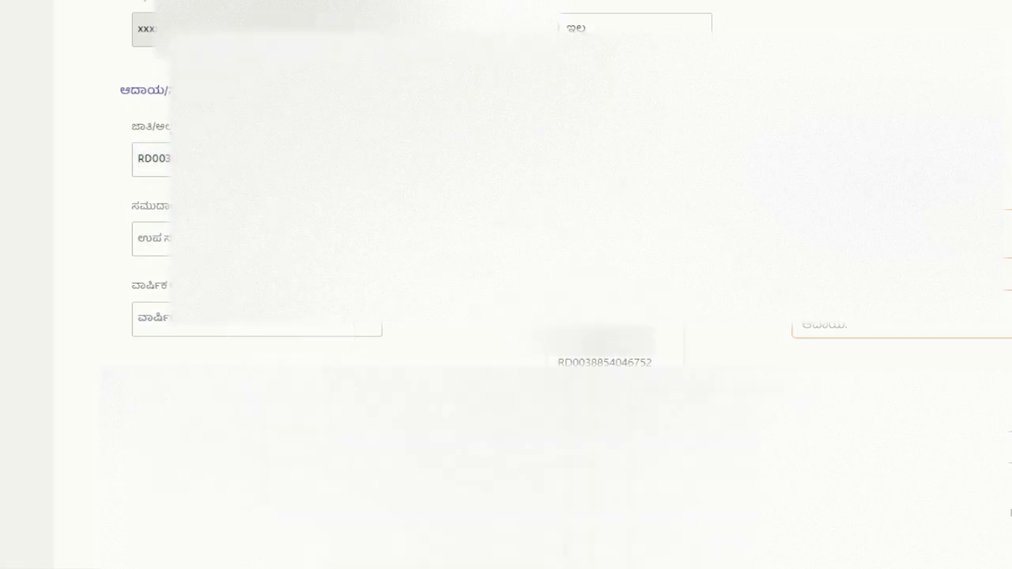
pyautogui.moveTo(237, 159); pyautogui.dragTo(79, 156)
pyautogui.click(79, 153)
pyautogui.moveTo(167, 159); pyautogui.dragTo(119, 158)
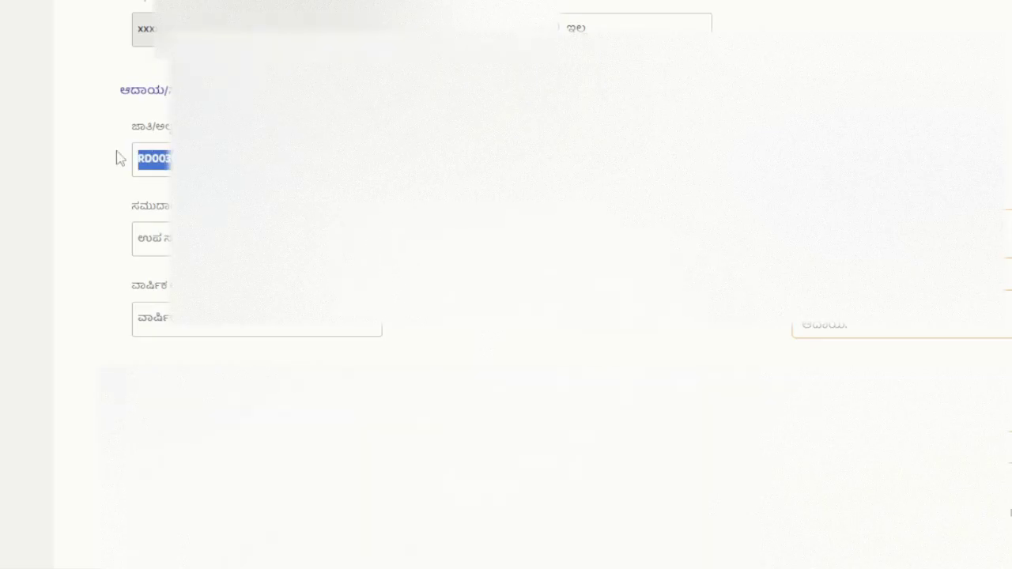
pyautogui.click(118, 158)
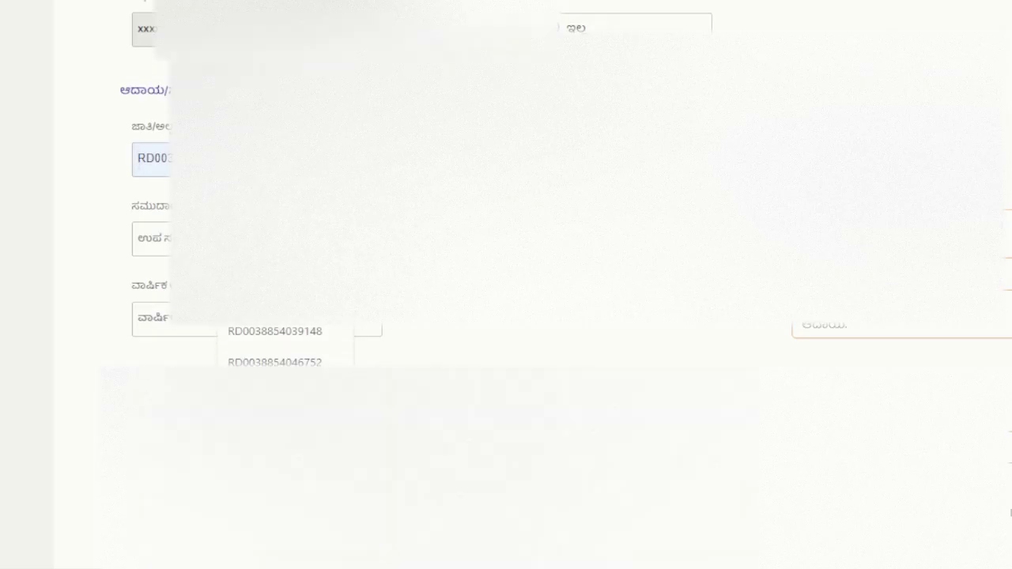
pyautogui.press('Escape')
pyautogui.press('Down')
pyautogui.press('Tab')
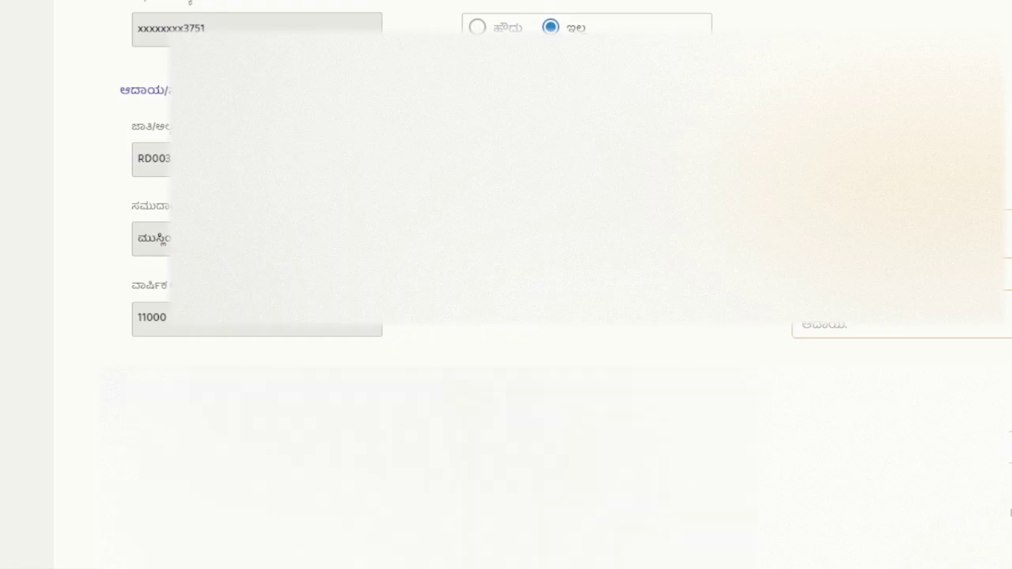
pyautogui.scroll(-2, 506, 285)
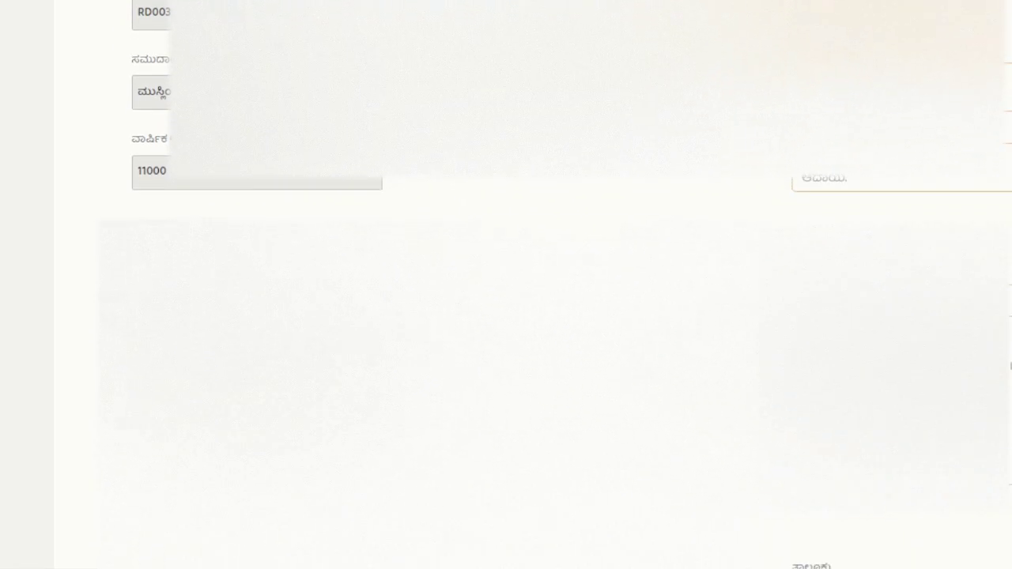
pyautogui.scroll(-3, 506, 284)
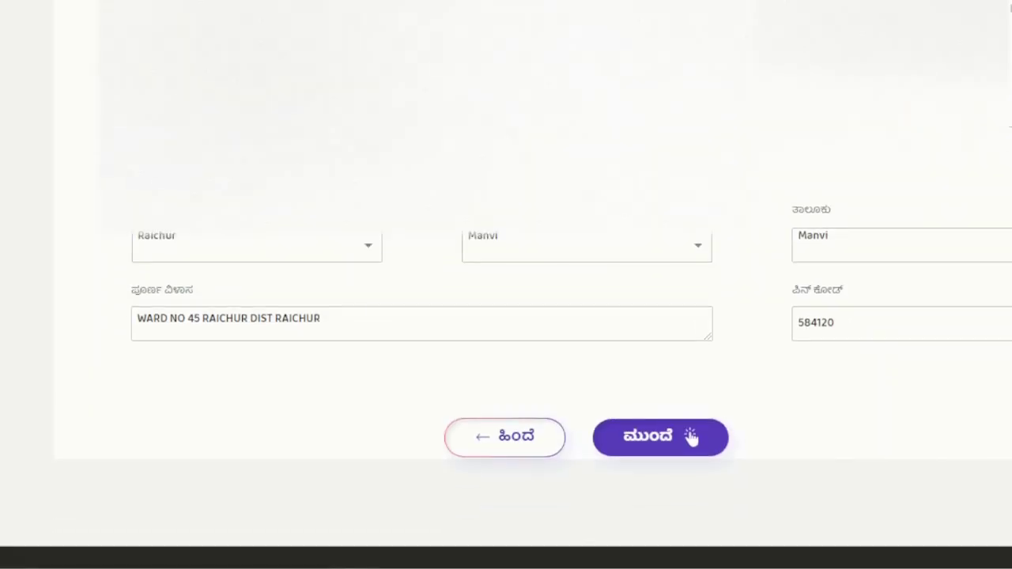
# Step: Save the applicant details and move down the next step to the loan purpose field
pyautogui.click(671, 436)
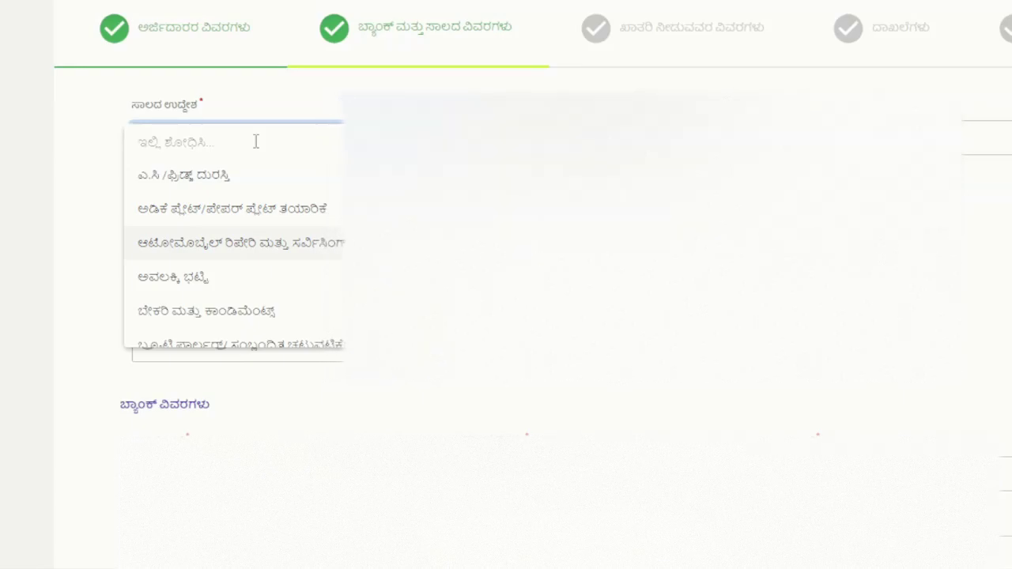
pyautogui.scroll(-1, 255, 143)
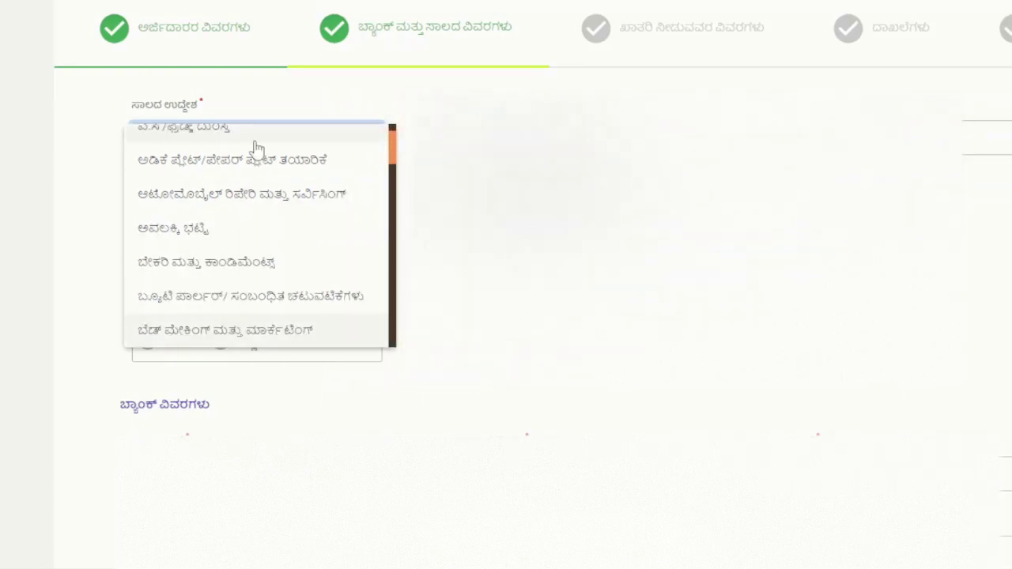
pyautogui.scroll(-1, 256, 149)
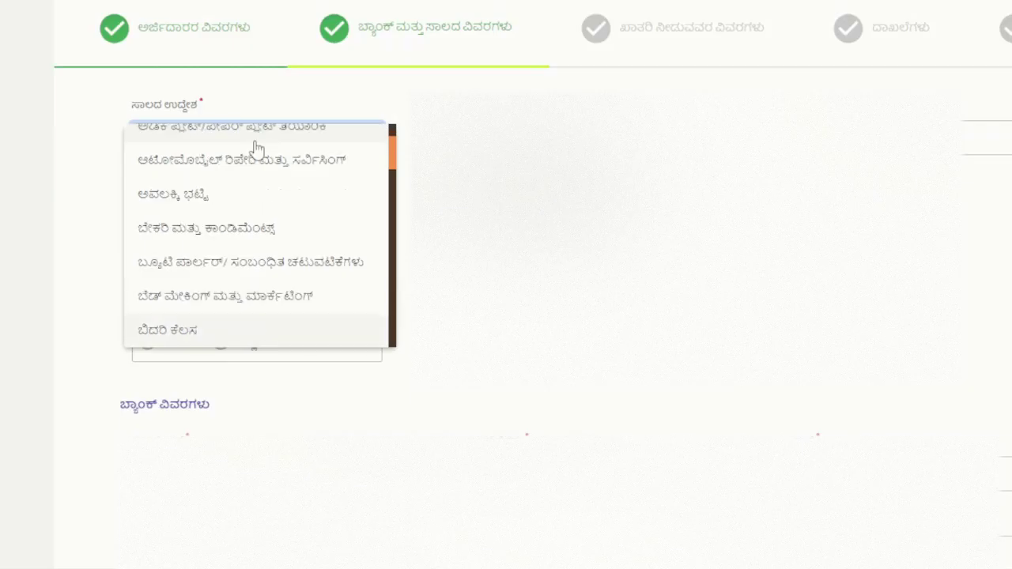
pyautogui.scroll(-3, 255, 149)
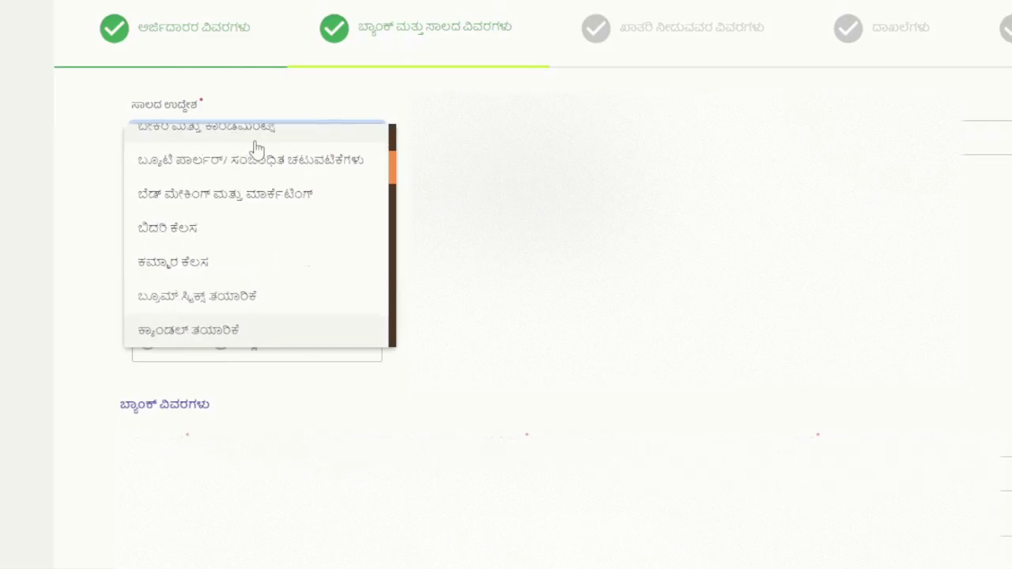
pyautogui.scroll(-1, 255, 149)
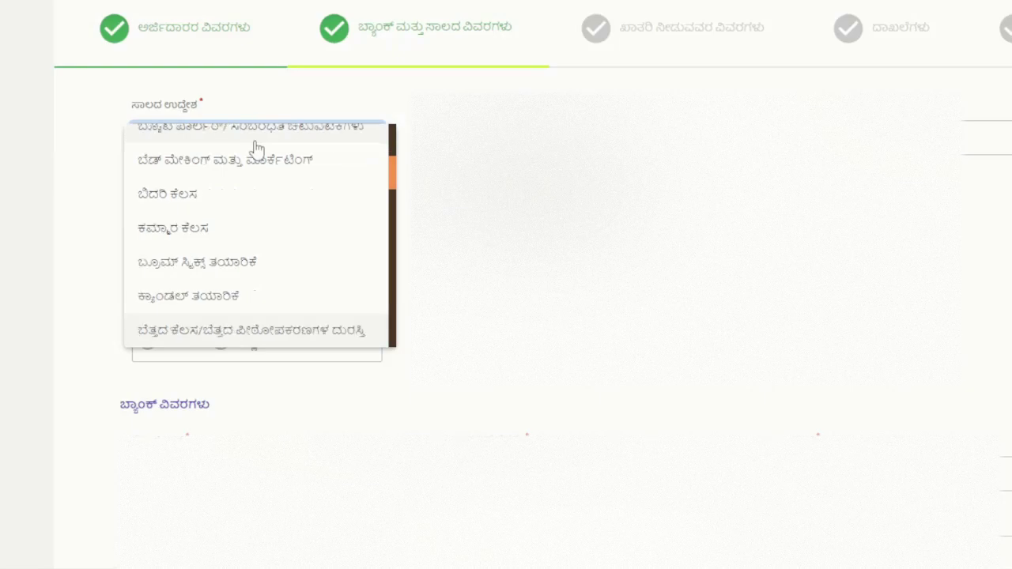
pyautogui.scroll(-1, 256, 149)
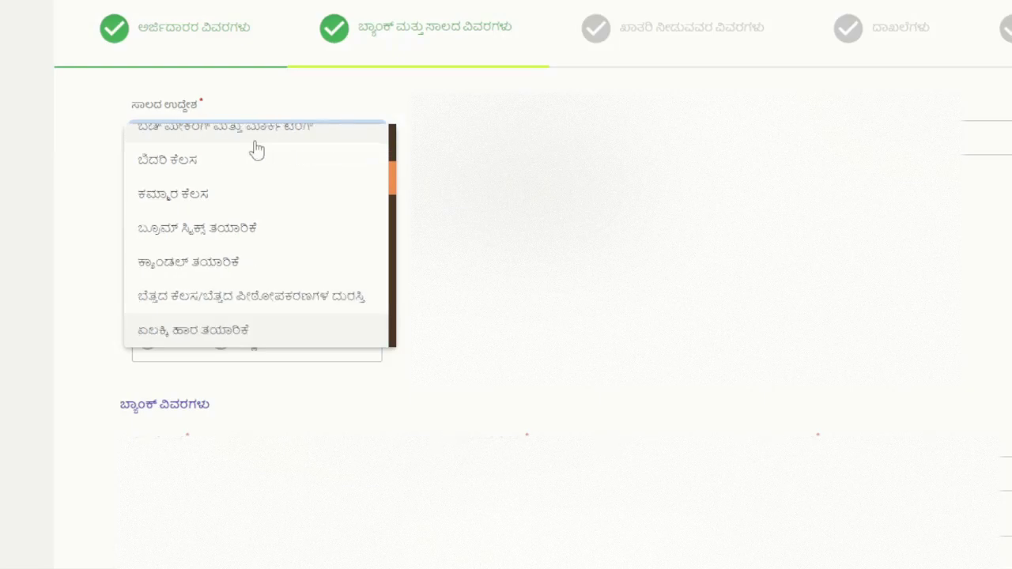
pyautogui.scroll(-1, 256, 149)
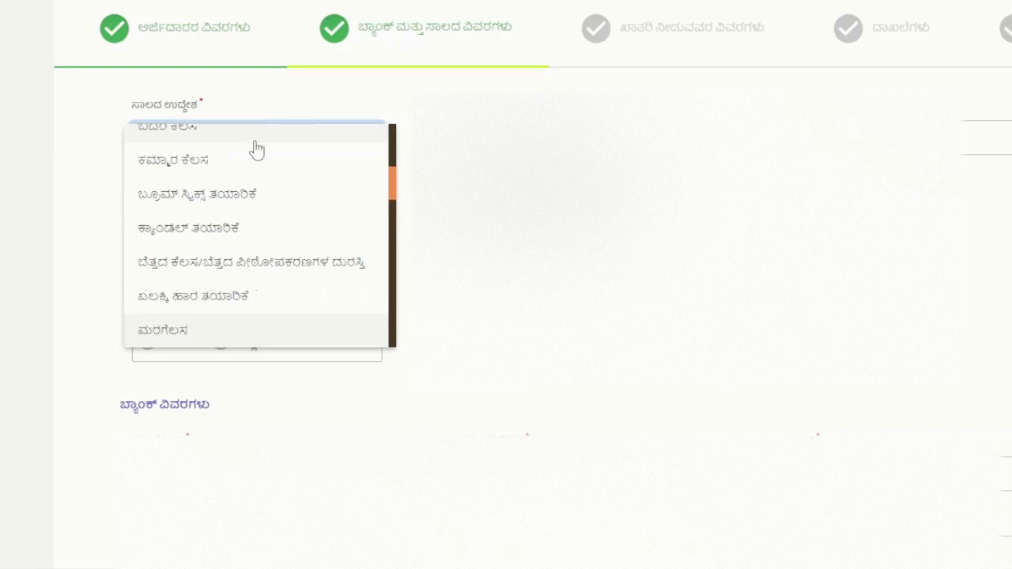
pyautogui.scroll(-1, 255, 148)
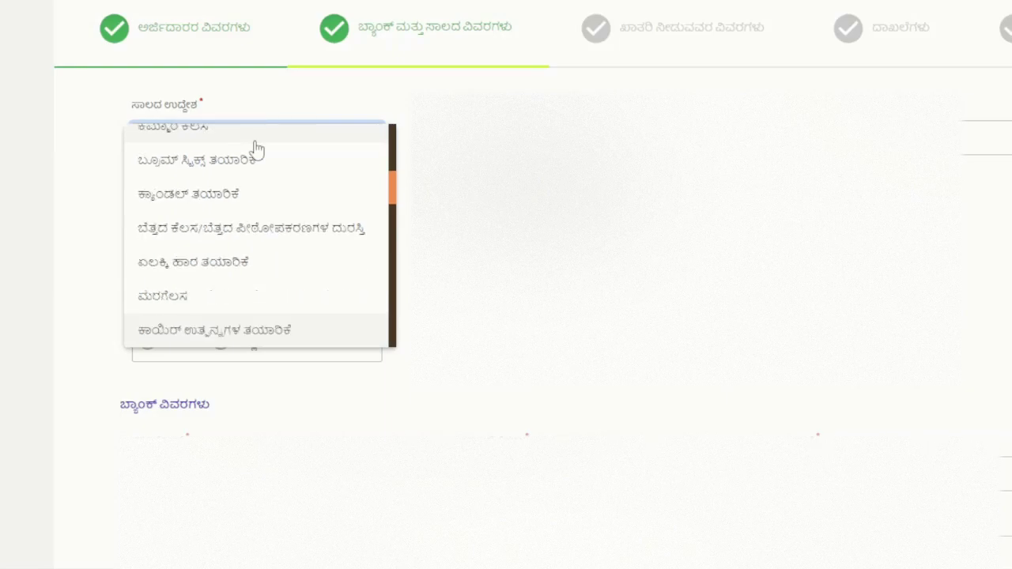
pyautogui.scroll(-1, 255, 149)
pyautogui.scroll(-1, 255, 149)
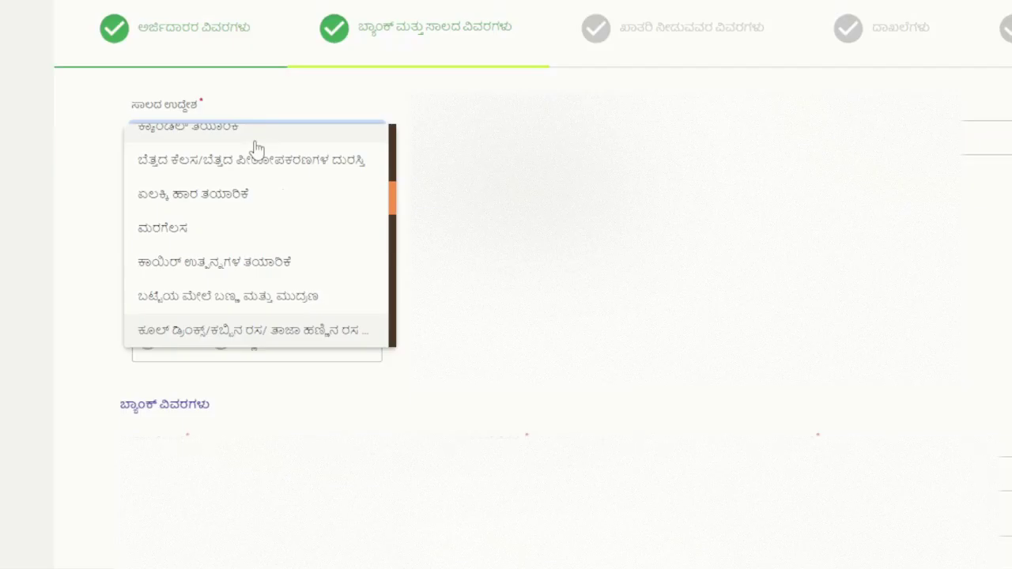
pyautogui.scroll(-1, 256, 149)
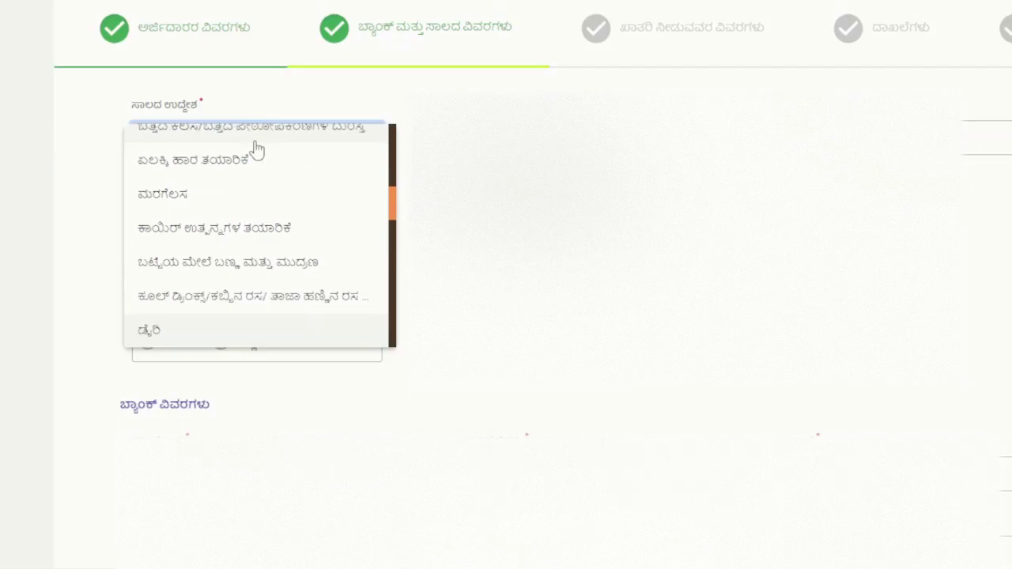
pyautogui.scroll(-1, 256, 149)
pyautogui.scroll(-1, 257, 150)
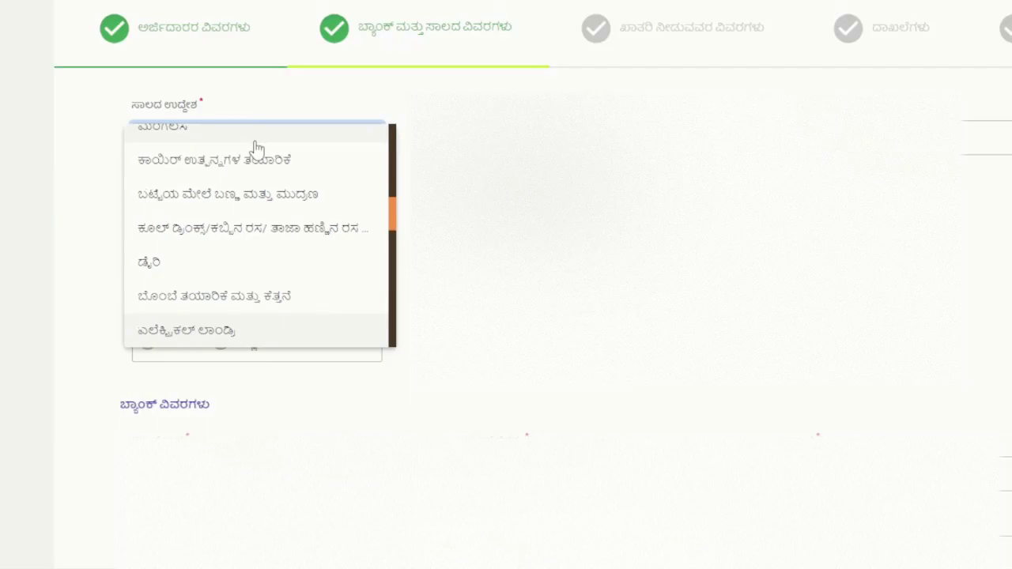
pyautogui.scroll(-1, 257, 150)
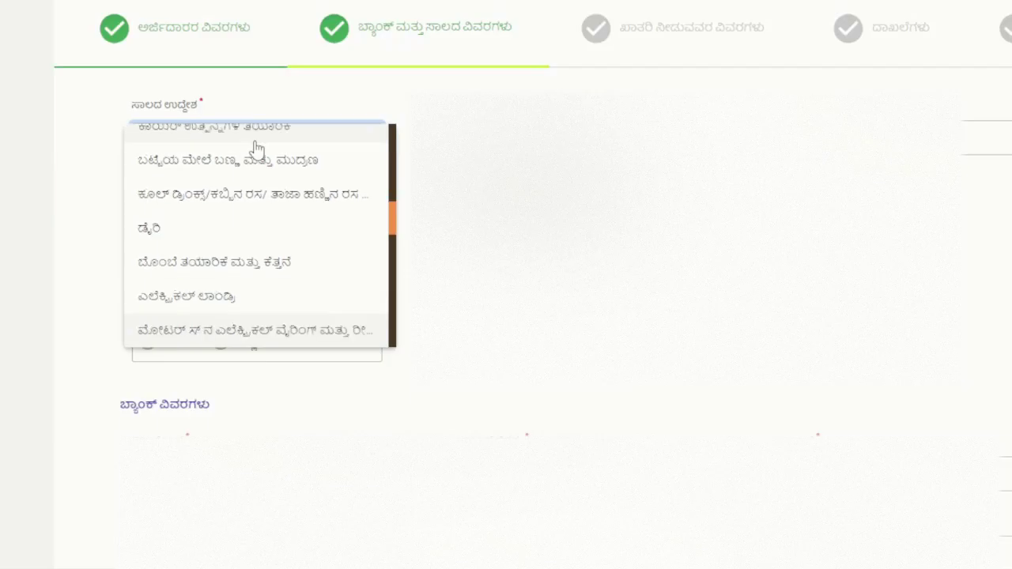
pyautogui.scroll(-1, 257, 150)
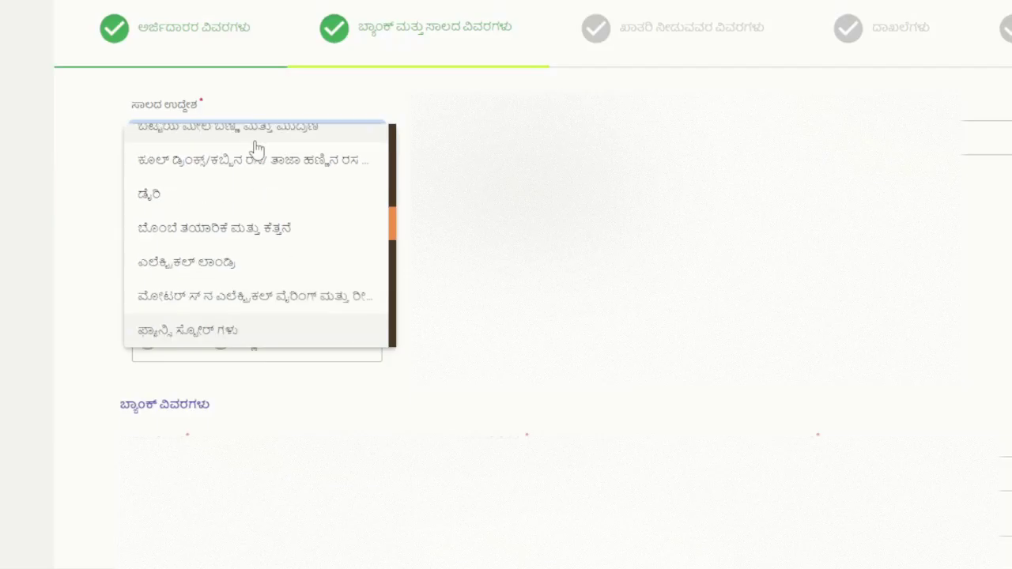
pyautogui.scroll(-1, 257, 150)
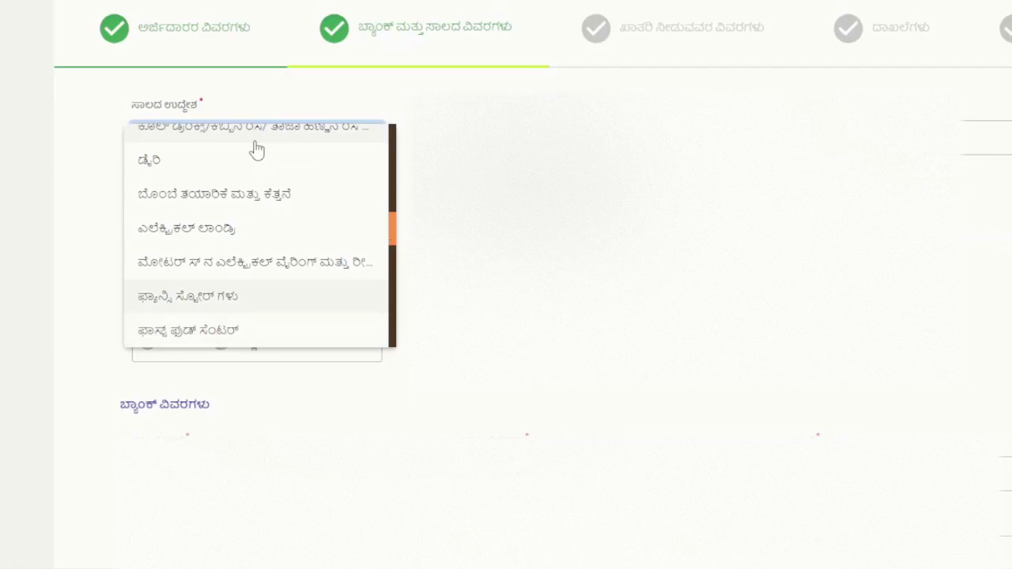
pyautogui.scroll(-1, 257, 150)
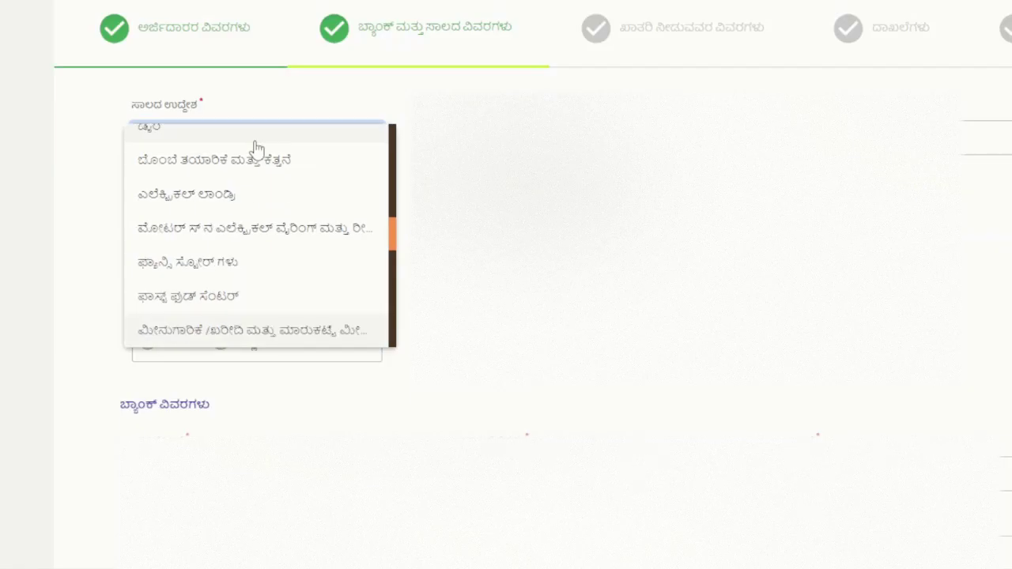
pyautogui.scroll(-1, 257, 150)
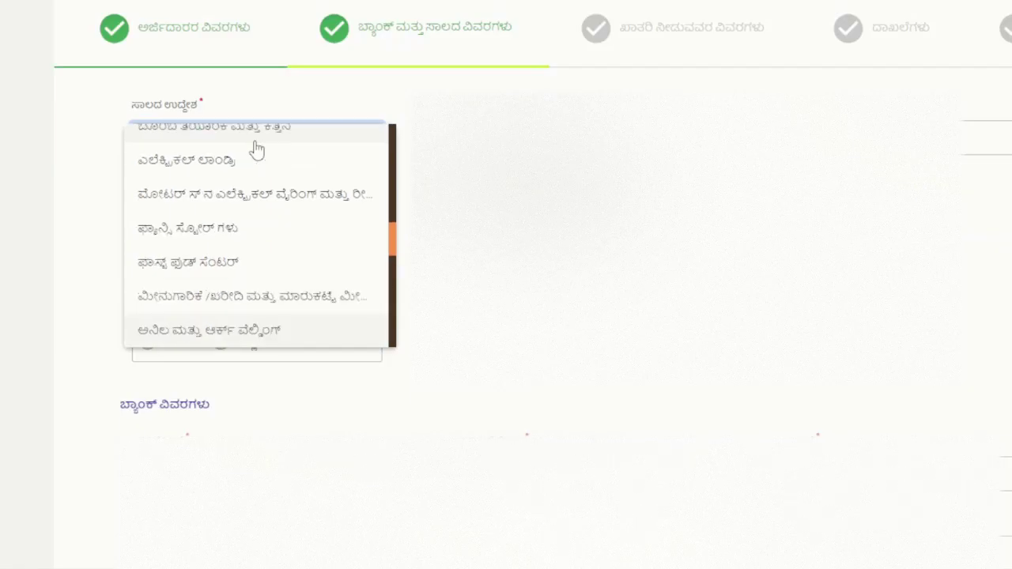
pyautogui.scroll(-1, 257, 150)
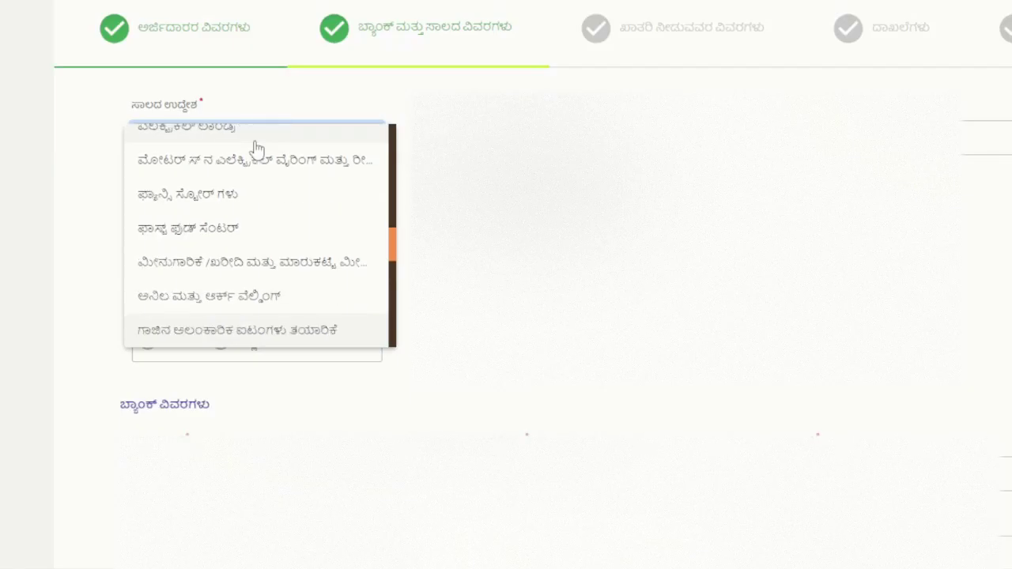
pyautogui.scroll(-1, 257, 150)
pyautogui.scroll(-1, 257, 150)
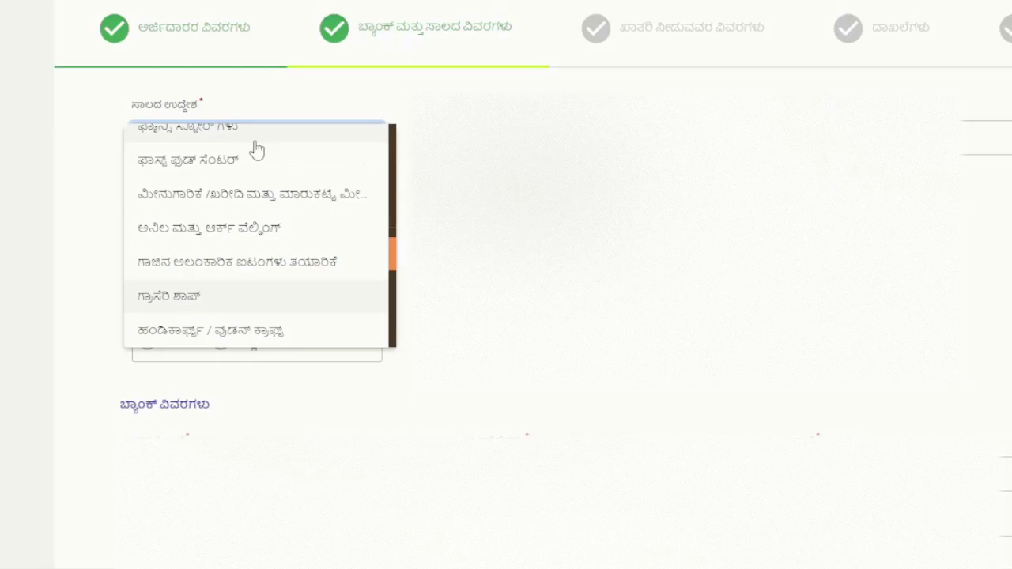
# Step: Choose Tailoring (ಟೈಲರಿಂಗ್) as the loan purpose
pyautogui.press('Down')
pyautogui.press('Down')
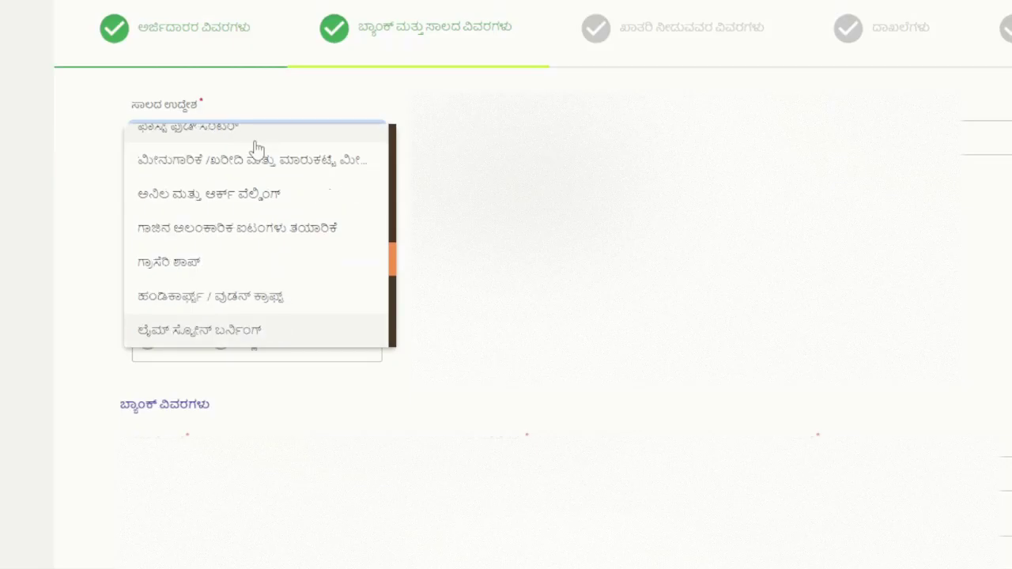
pyautogui.press('Down')
pyautogui.press('Down')
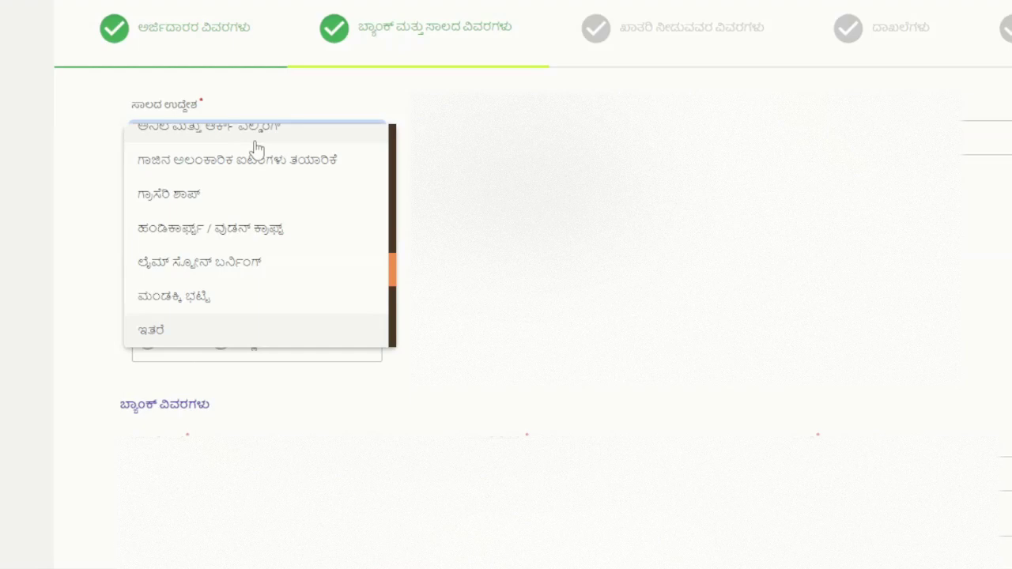
pyautogui.press('Down')
pyautogui.press('Down')
pyautogui.press('Down')
pyautogui.press('Down')
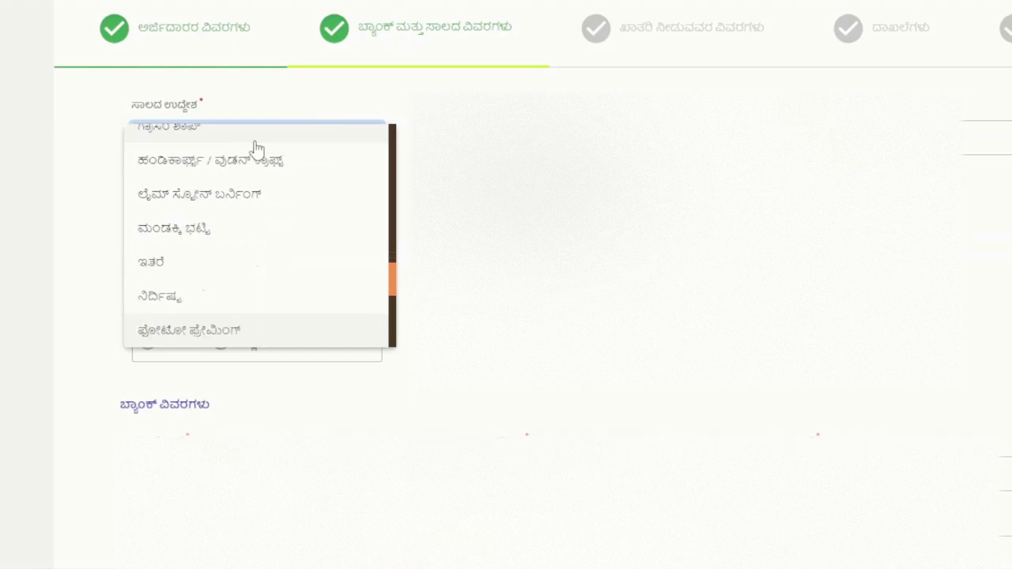
pyautogui.press('Down')
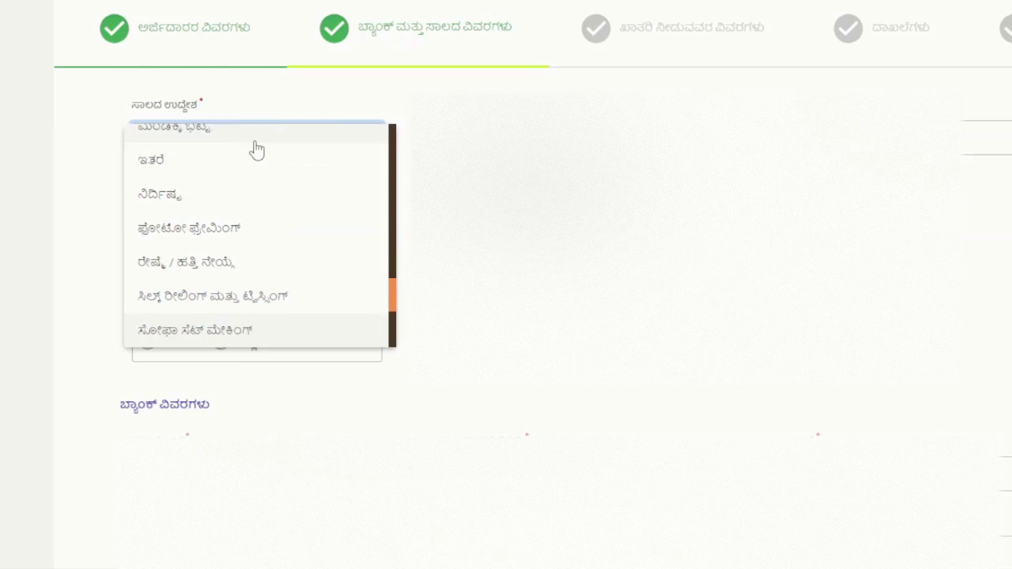
pyautogui.press('Down')
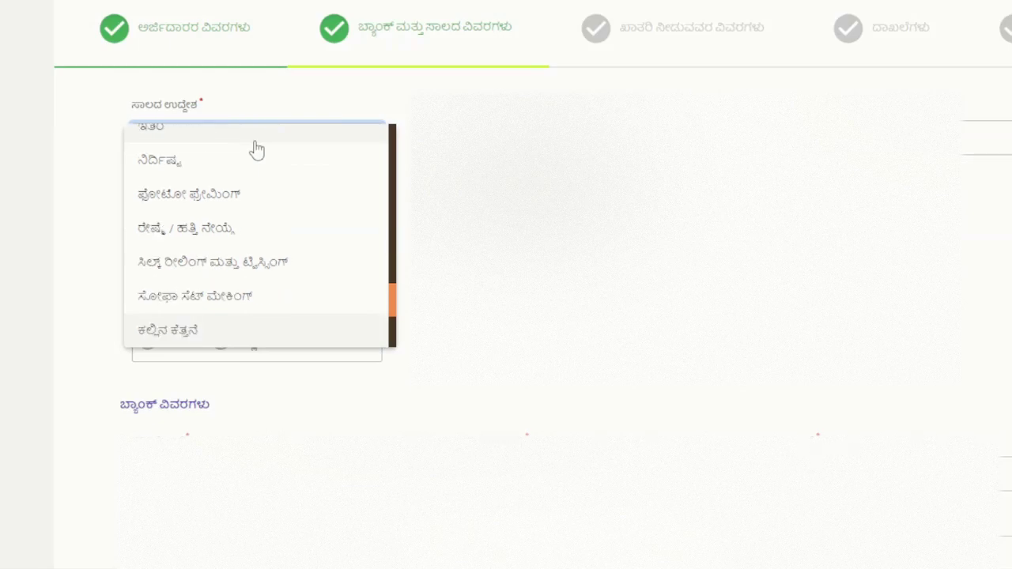
pyautogui.press('Down')
pyautogui.press('Down')
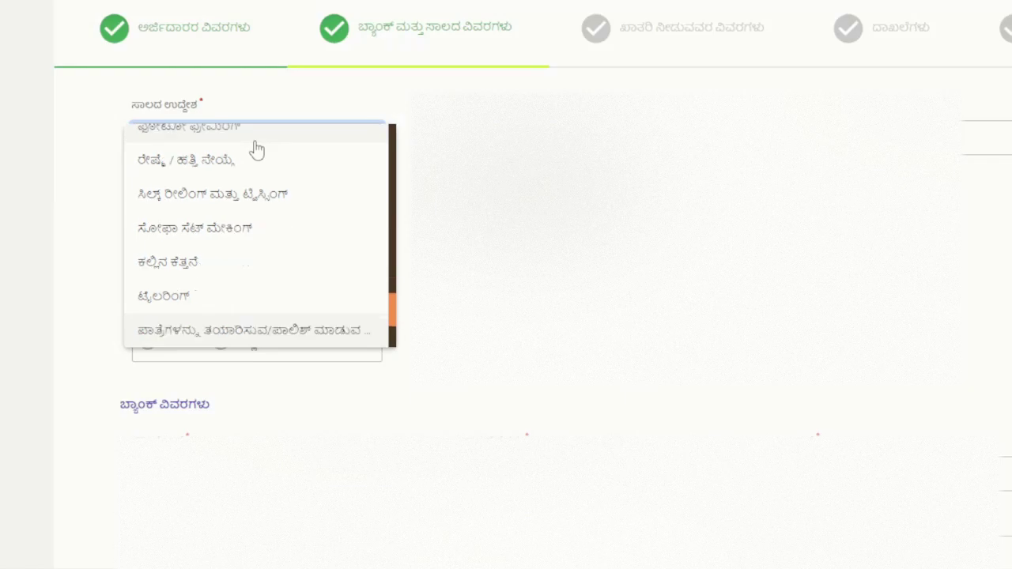
pyautogui.press('Down')
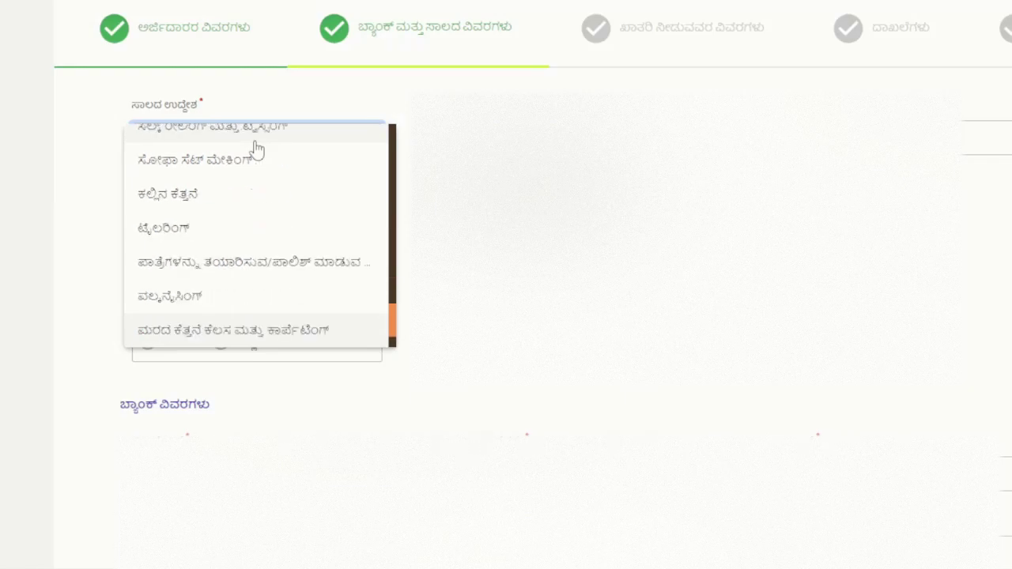
pyautogui.press('Down')
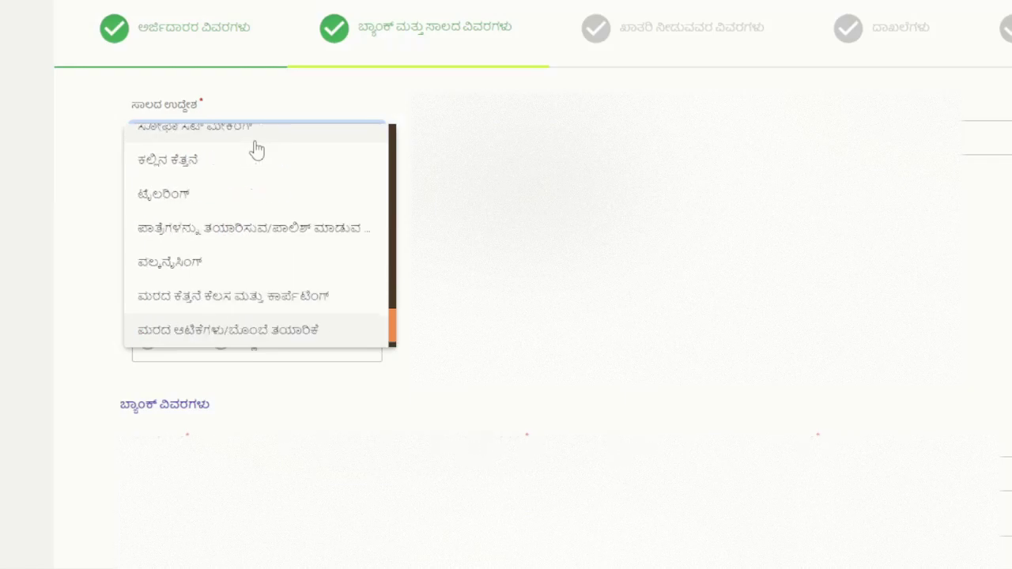
pyautogui.press('Down')
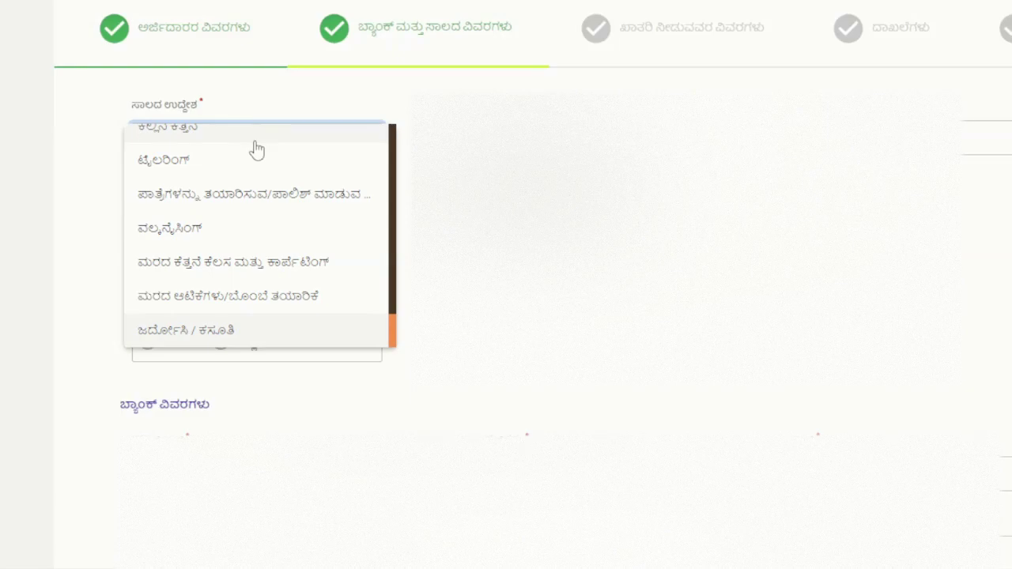
pyautogui.click(233, 174)
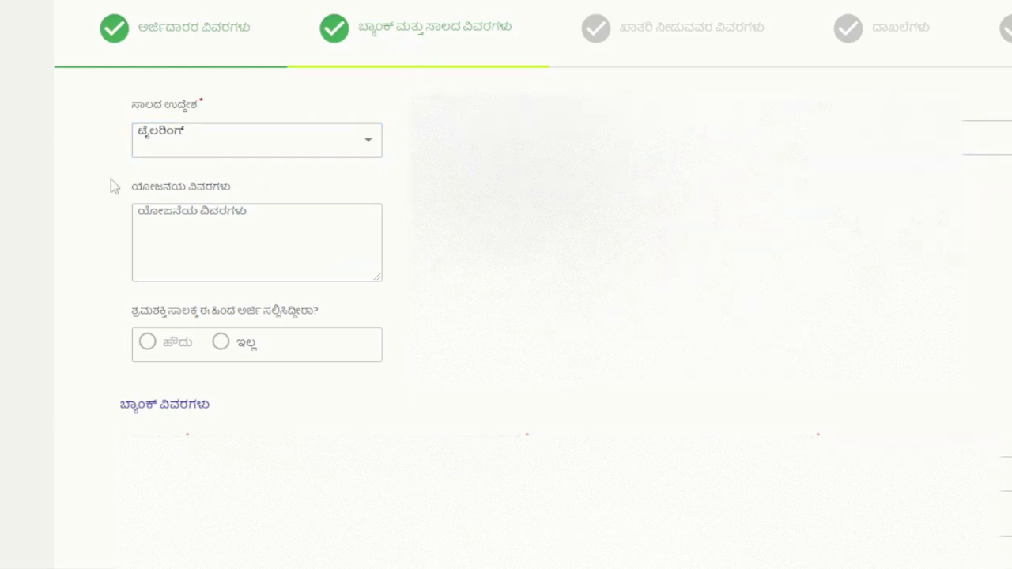
# Step: Enter 'TAILRING SHOP' as the project details (ಯೋಜನೆಯ ವಿವರಗಳು)
pyautogui.click(255, 243)
pyautogui.write('TAILRING SHOP')
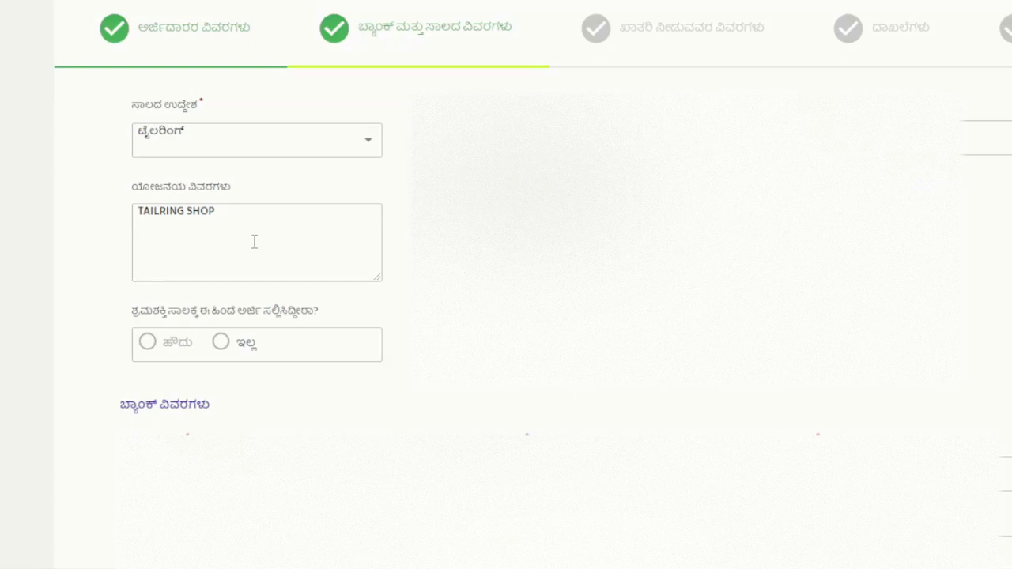
pyautogui.rightClick(255, 242)
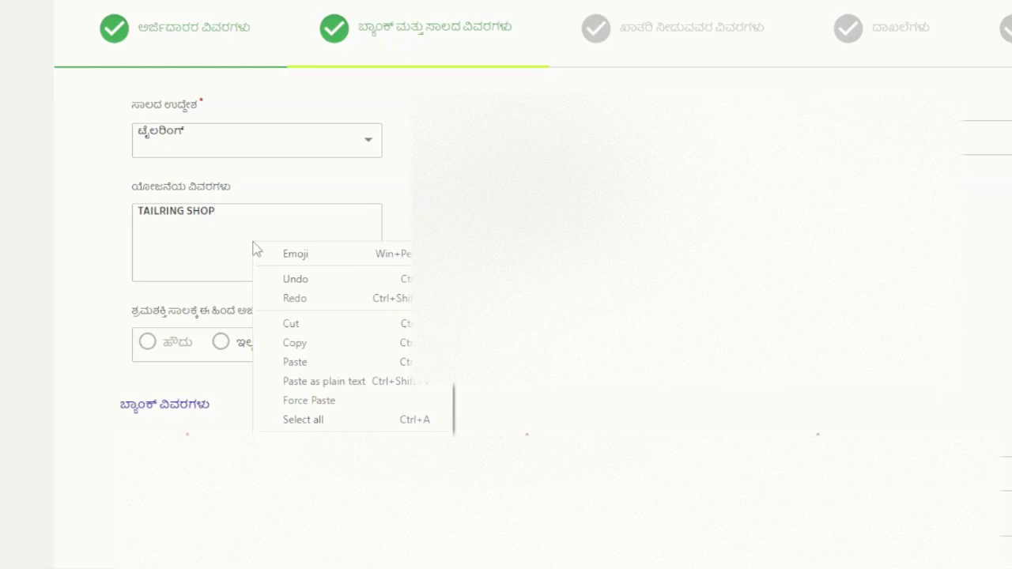
pyautogui.press('Escape')
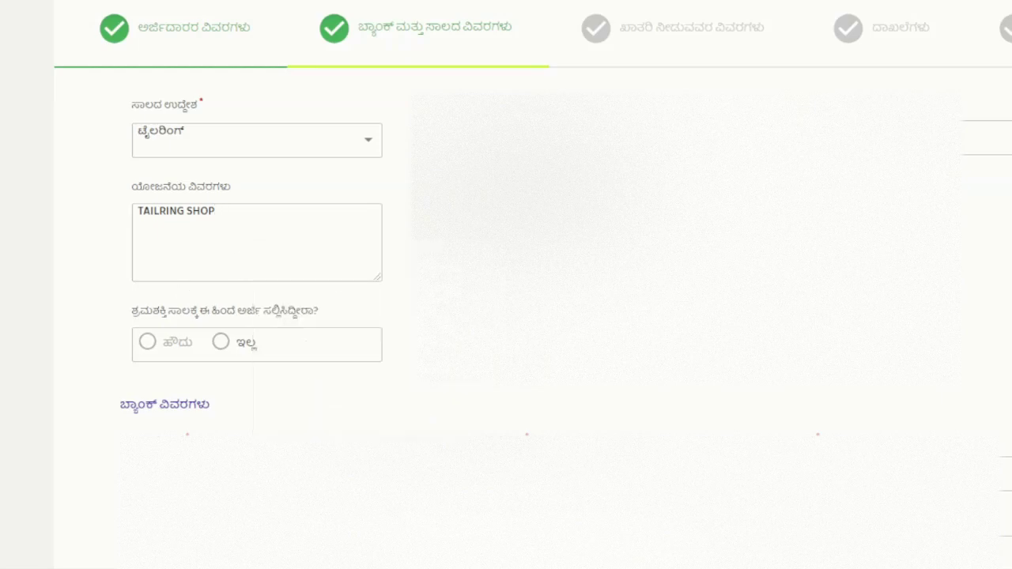
# Step: Answer No (ಇಲ್ಲ) to the previous application question and fill the account holder name from autocomplete
pyautogui.scroll(-2, 166, 98)
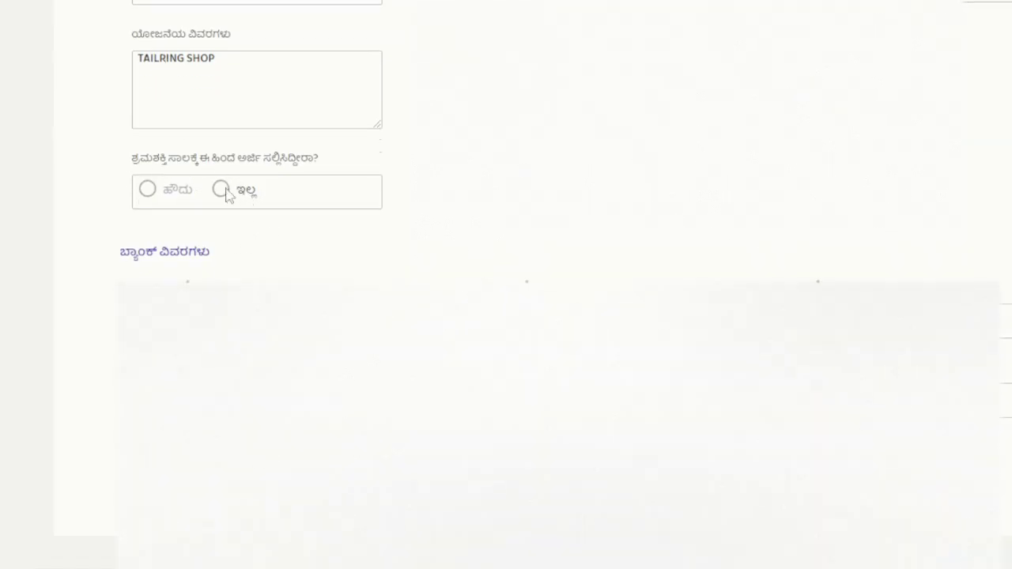
pyautogui.click(222, 188)
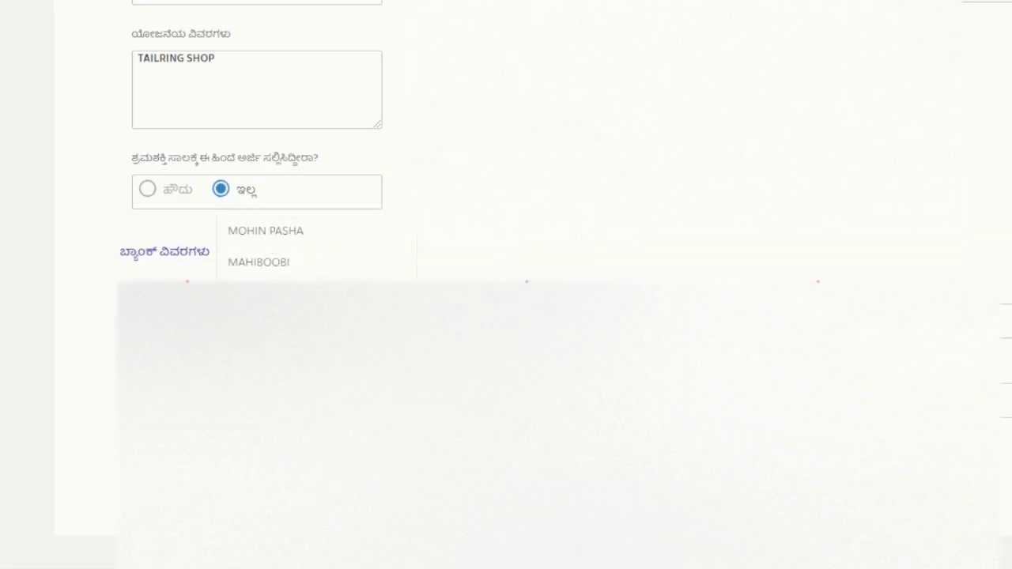
pyautogui.click(301, 235)
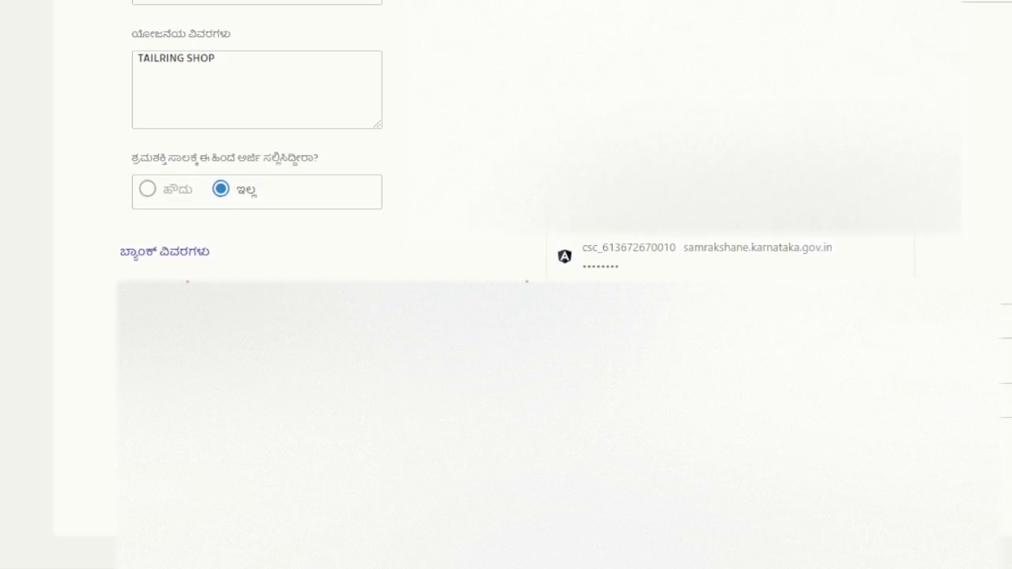
# Step: Enter and confirm the bank account number, then begin guarantor Aadhaar verification via ವಿವರ ಪಡೆಯಿರಿ
pyautogui.scroll(5, 506, 317)
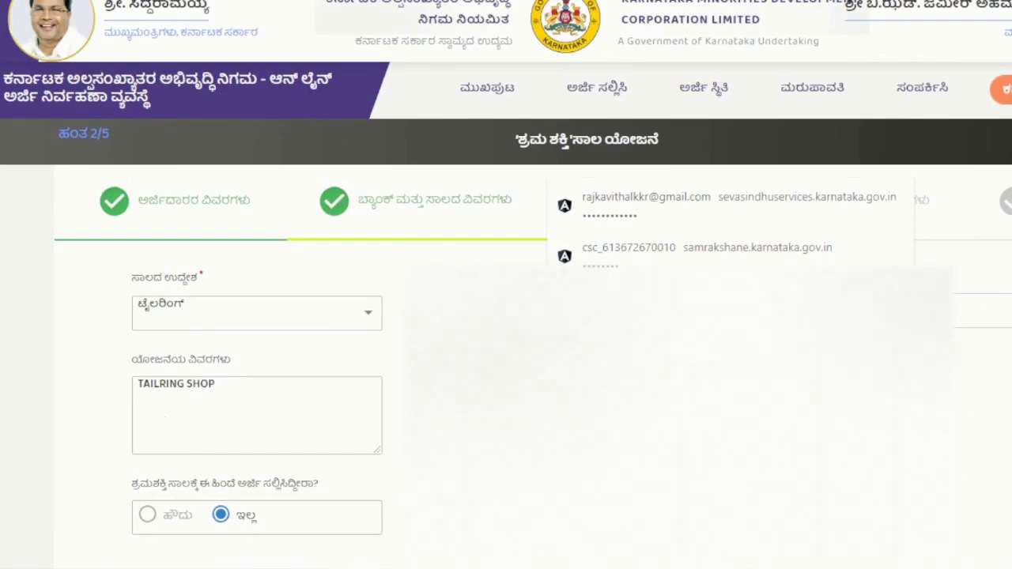
pyautogui.scroll(-7, 692, 377)
pyautogui.click(563, 269)
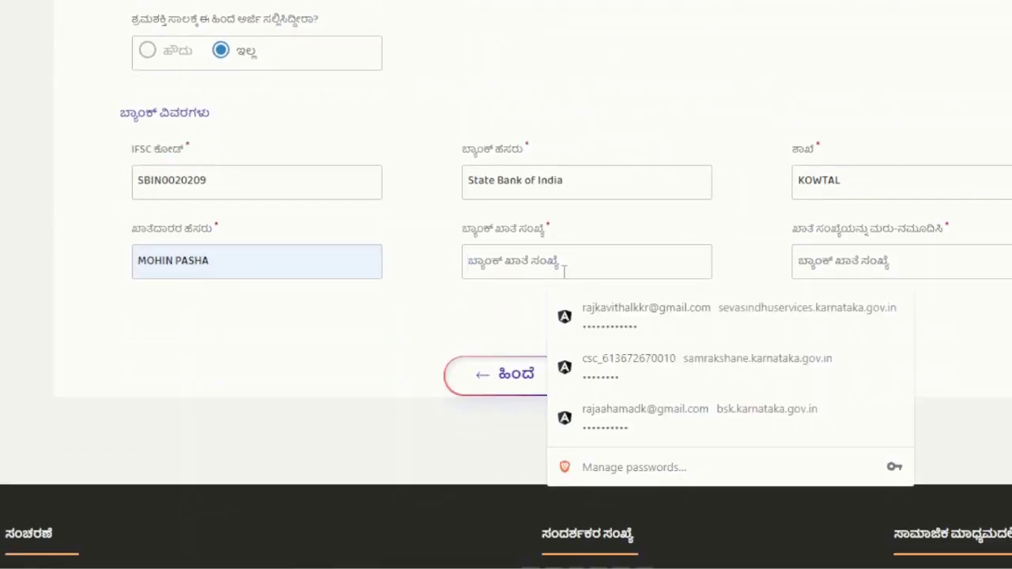
pyautogui.write('•••••')
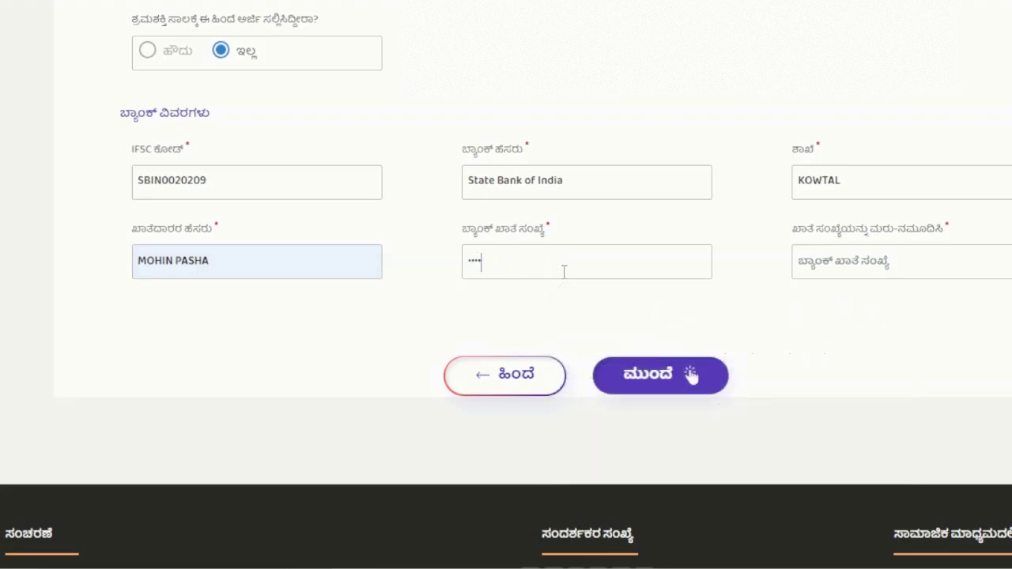
pyautogui.write('••••••')
pyautogui.click(854, 254)
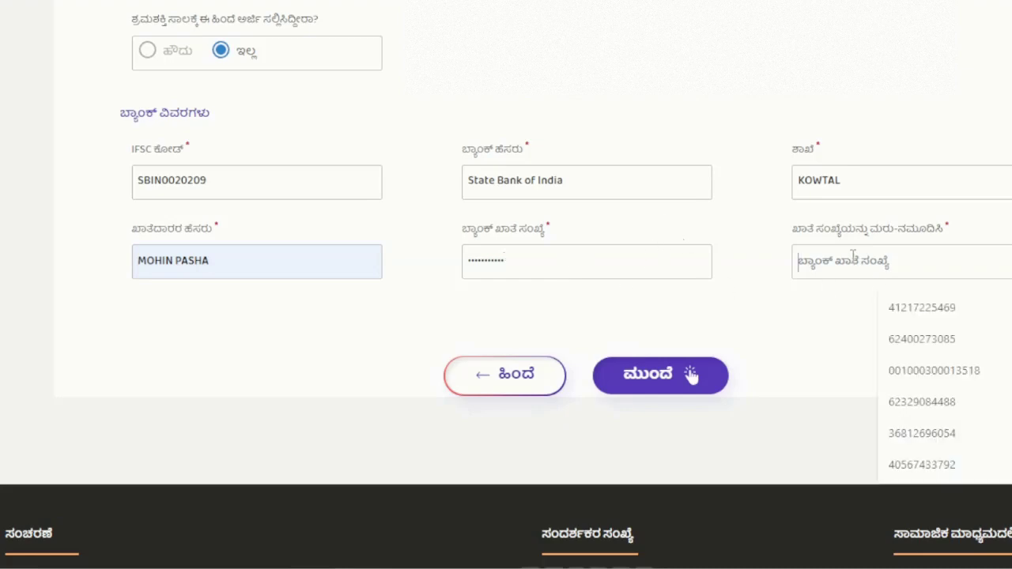
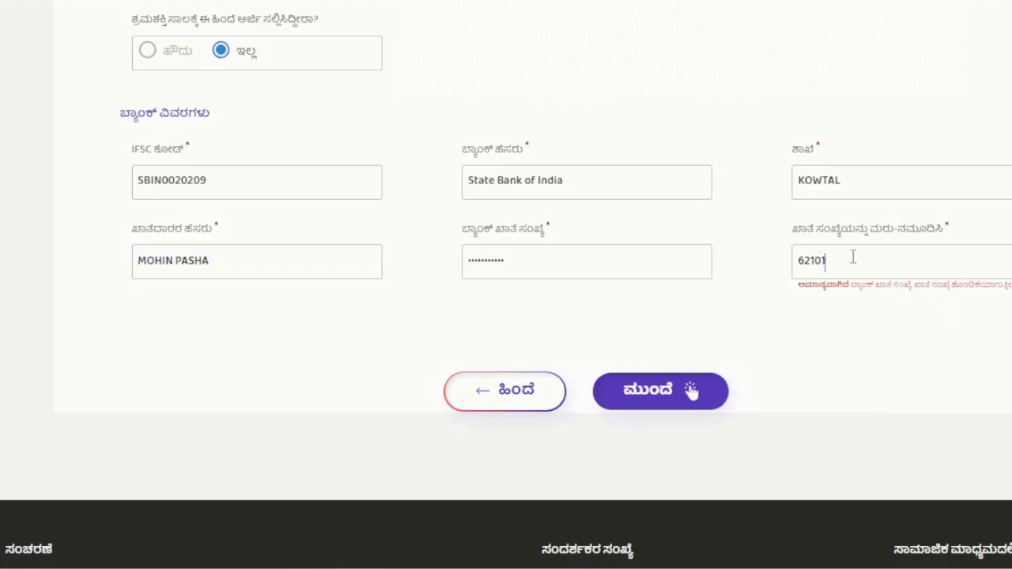
pyautogui.click(638, 381)
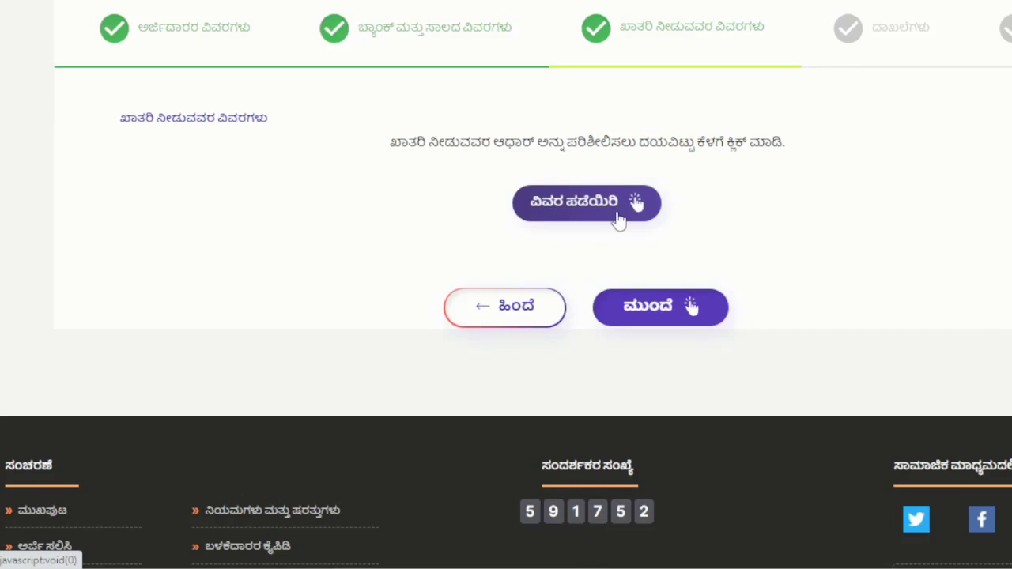
pyautogui.click(570, 202)
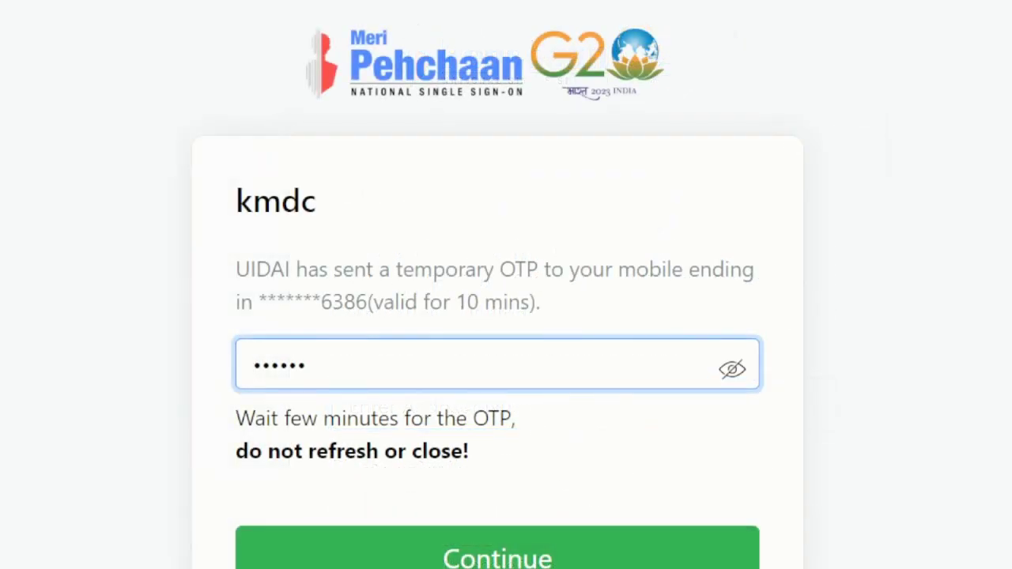
# Step: Submit the Aadhaar OTP and go to the 6-digit DigiLocker security PIN field
pyautogui.click(536, 558)
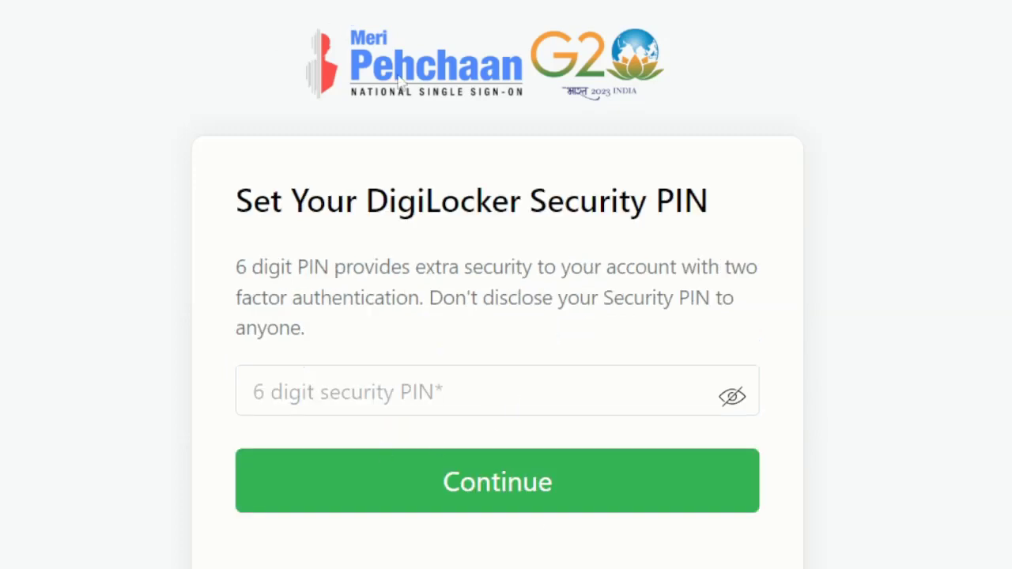
pyautogui.scroll(-1, 443, 340)
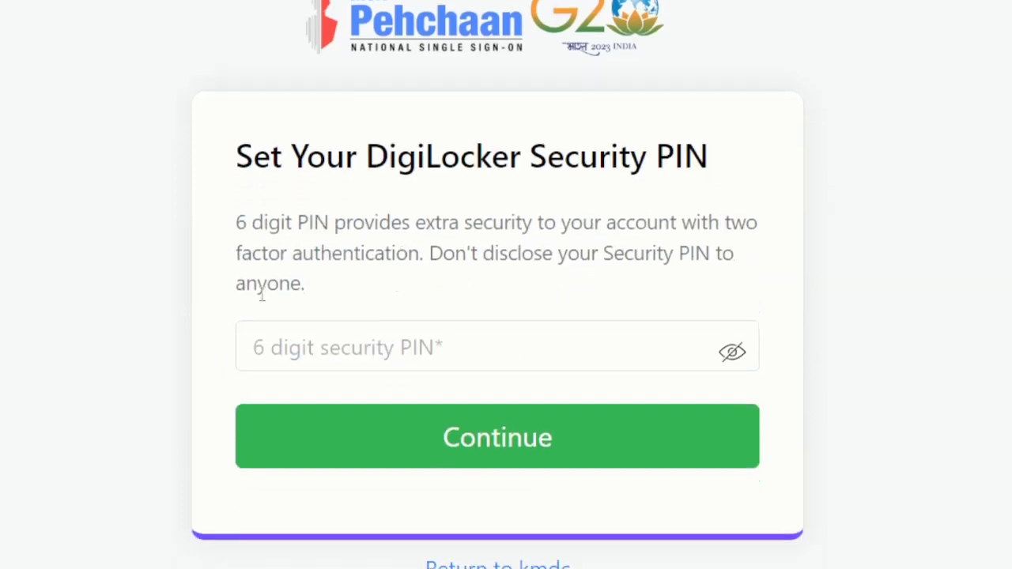
pyautogui.moveTo(246, 227); pyautogui.dragTo(593, 267)
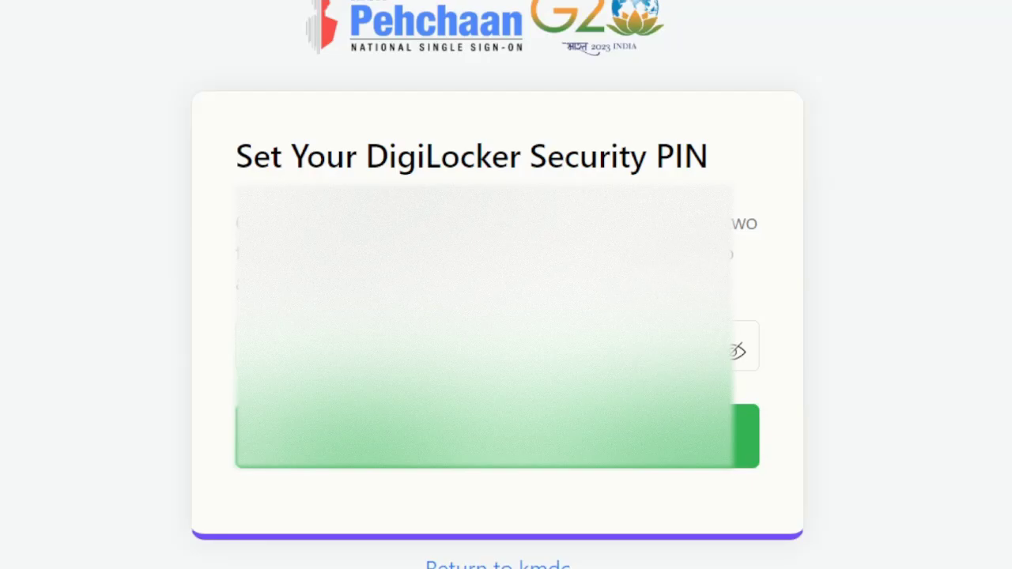
pyautogui.click(490, 345)
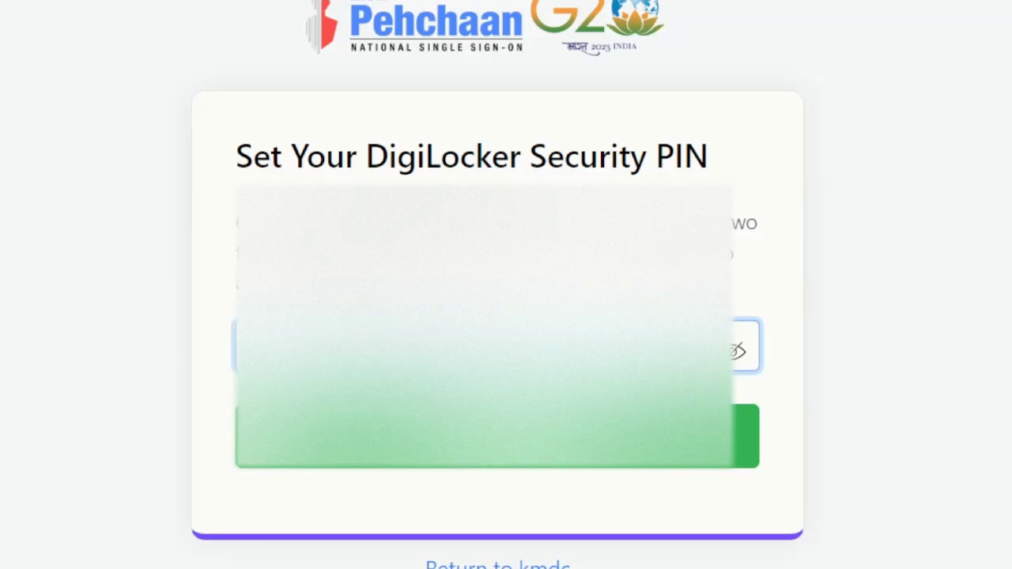